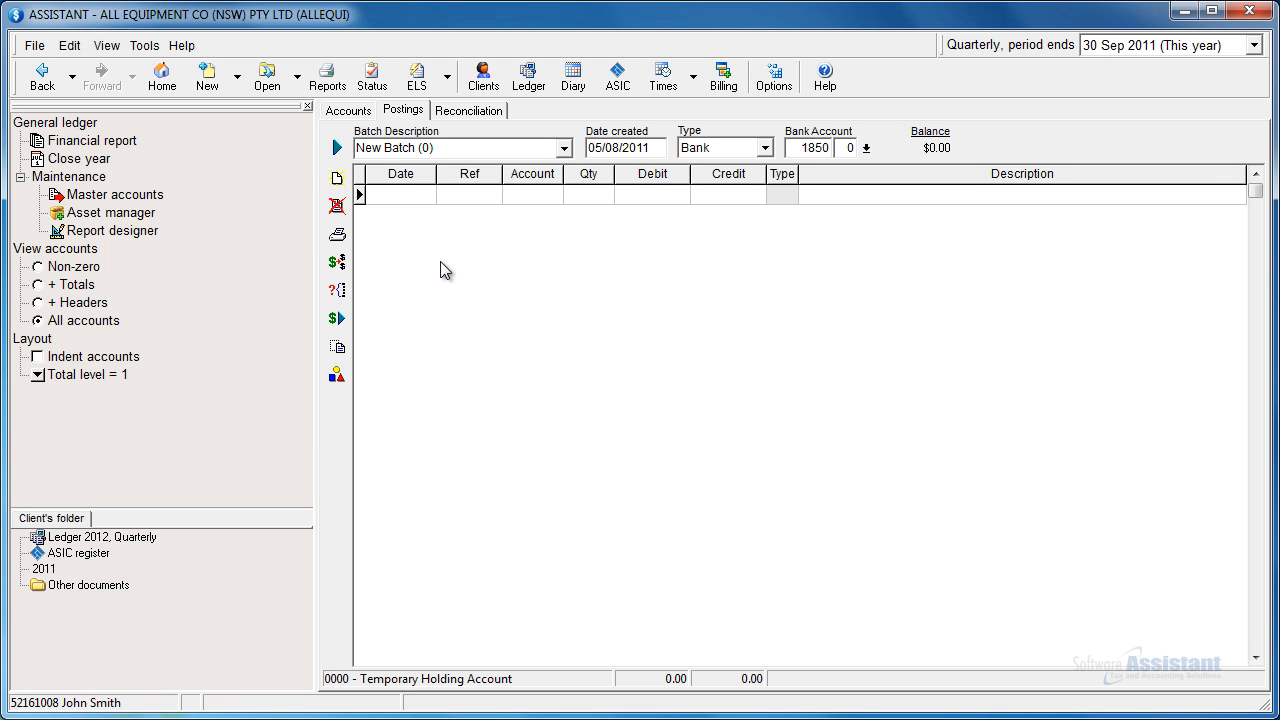
# Step: Choose the quarterly period ending 30 Sep 2011 and set the batch type to Bank
pyautogui.click(1134, 50)
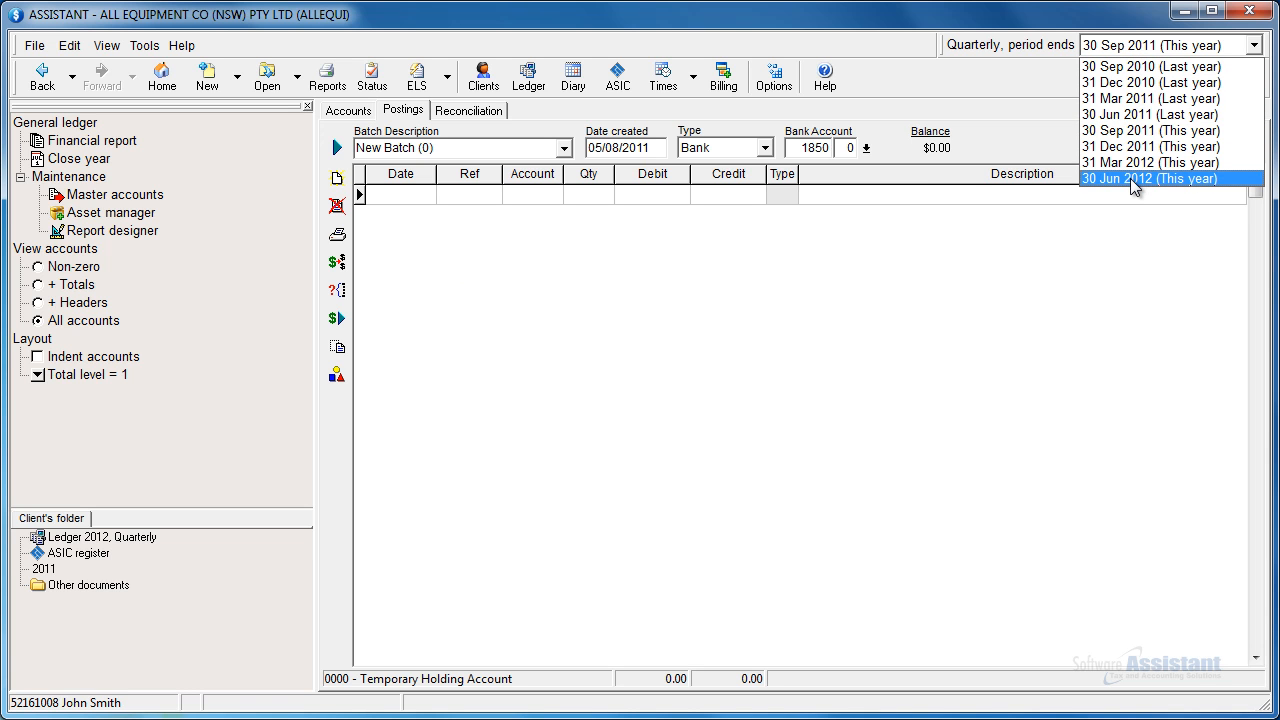
pyautogui.click(1134, 130)
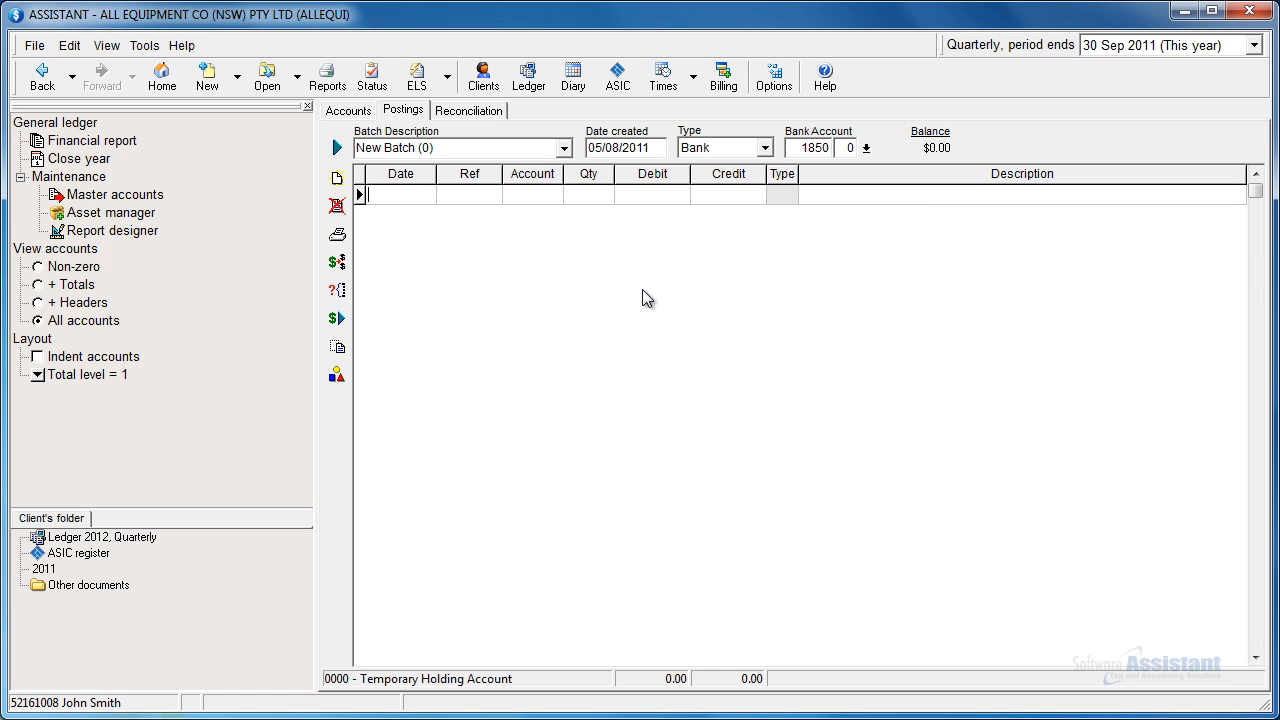
pyautogui.click(762, 149)
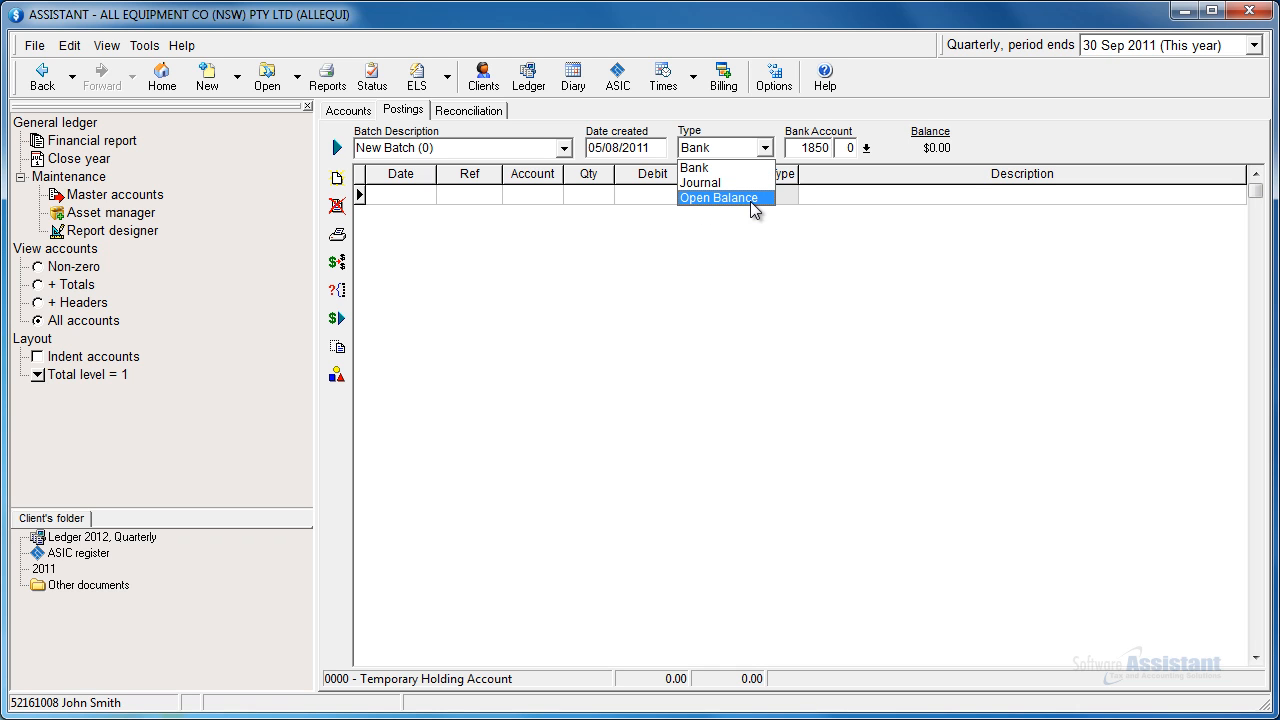
pyautogui.click(745, 171)
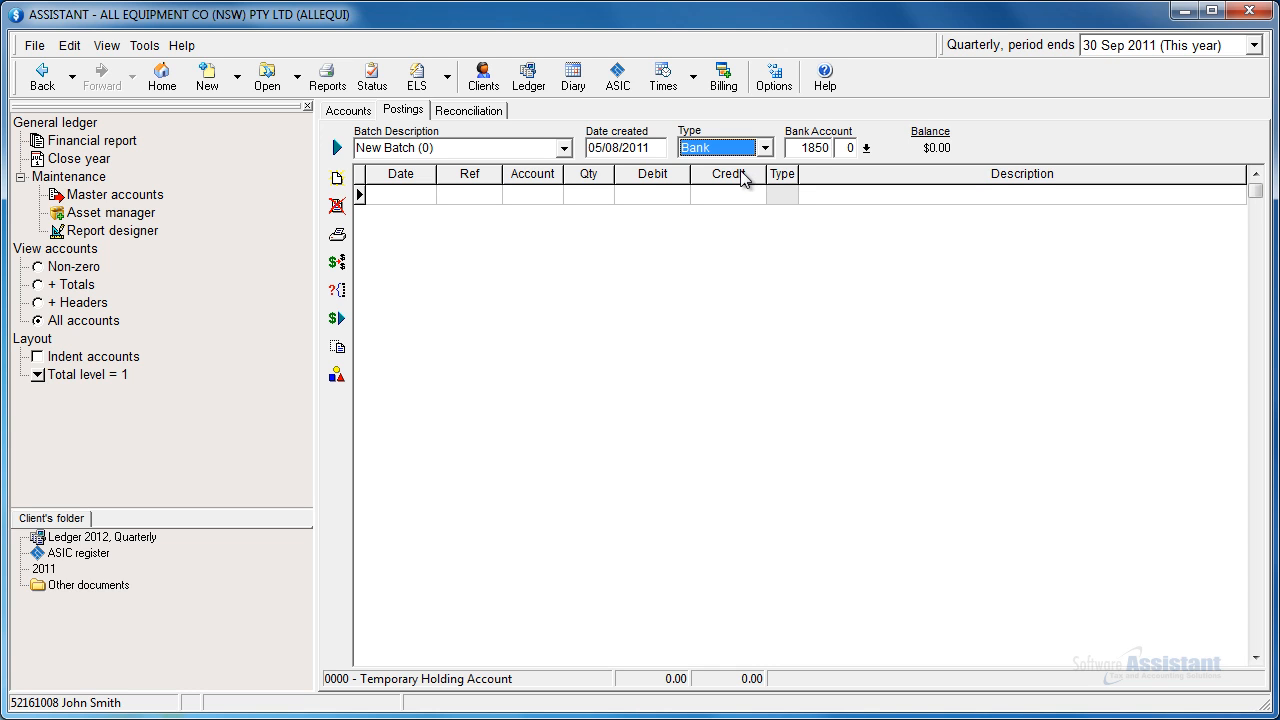
# Step: Check the bank reconciliation for account 1850 and return to the batch postings
pyautogui.click(808, 148)
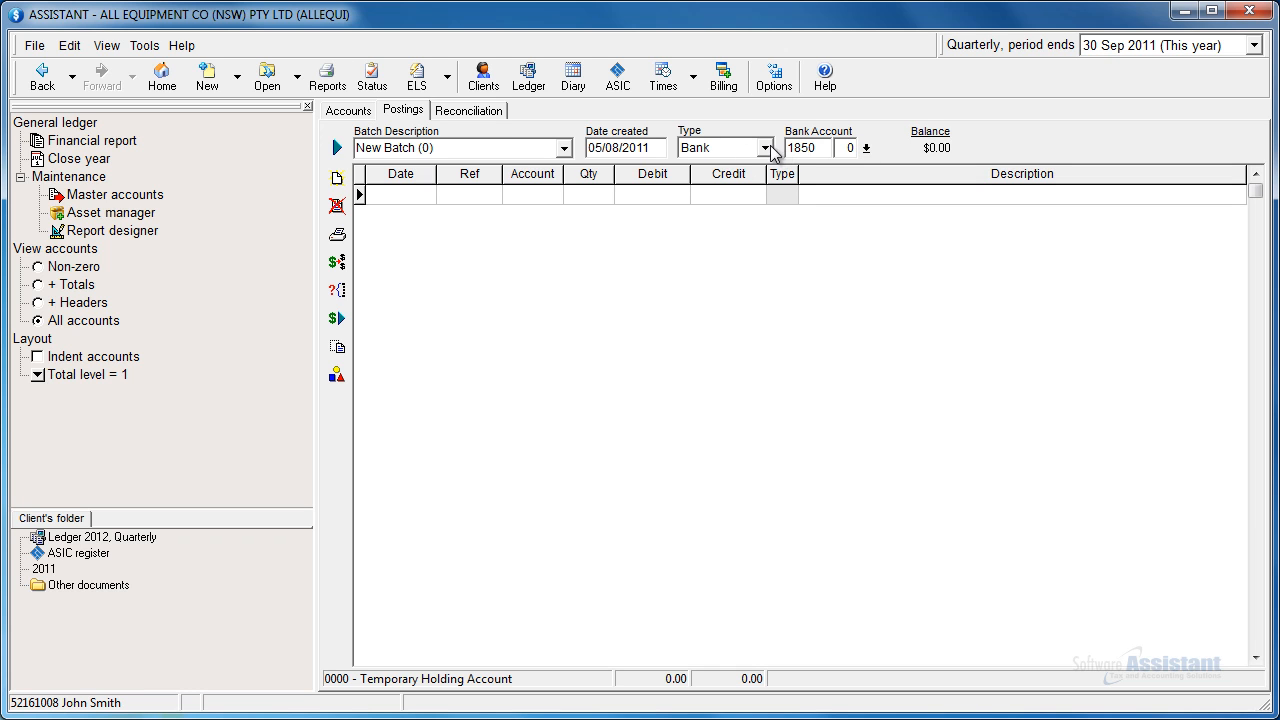
pyautogui.click(488, 110)
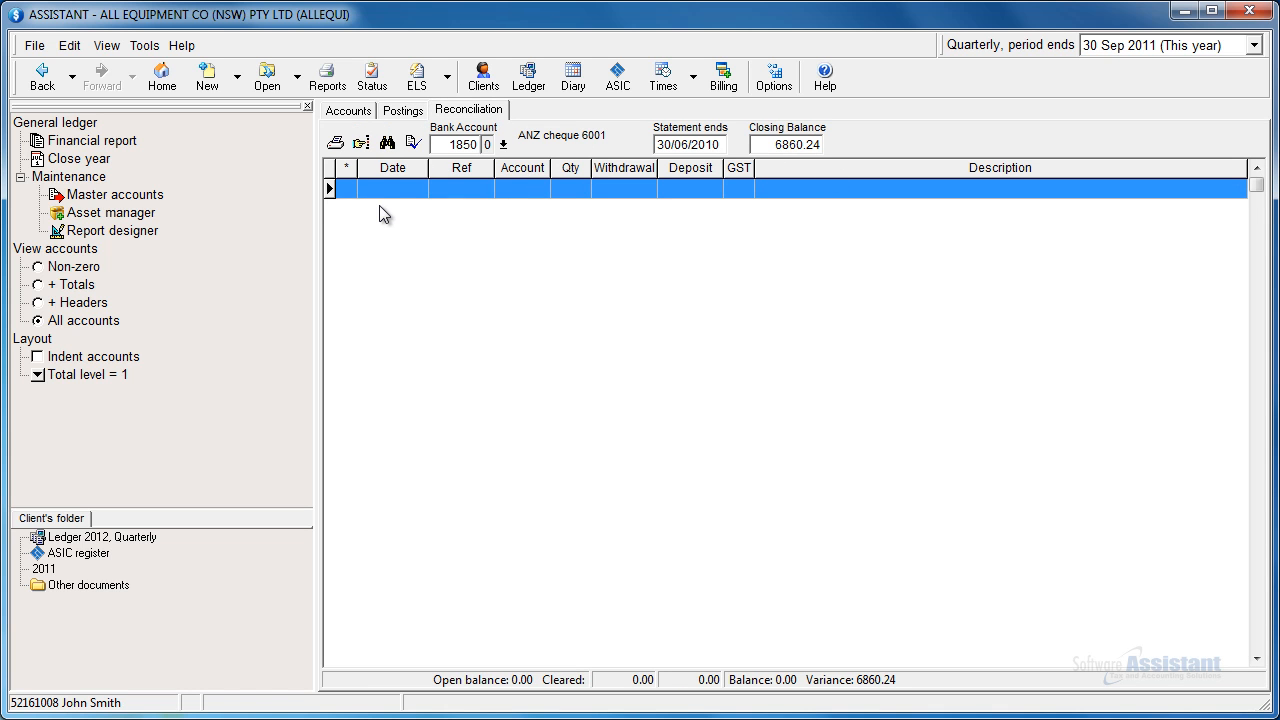
pyautogui.click(399, 110)
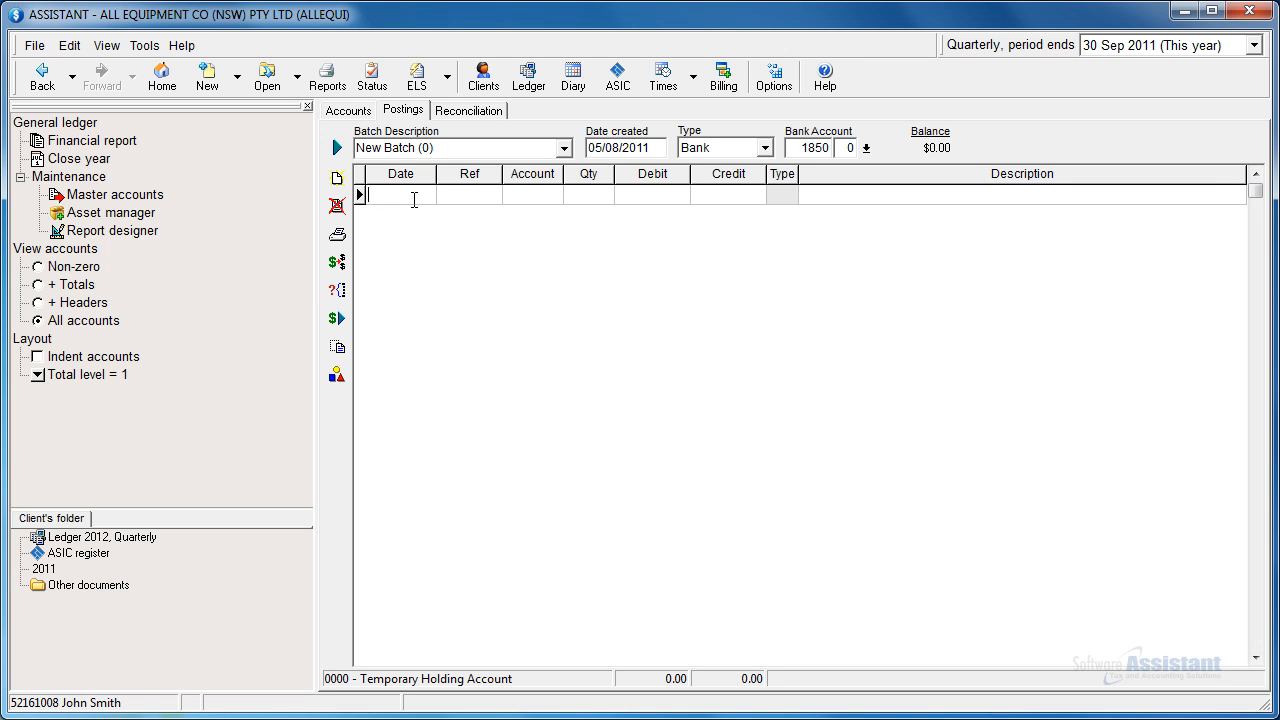
# Step: Date the first posting line 05/08/2011 and assign it to client account 1850 ANZ cheque 6001
pyautogui.click(414, 200)
pyautogui.write('05/08/2011')
pyautogui.press('Tab')
pyautogui.press('Tab')
pyautogui.click(553, 195)
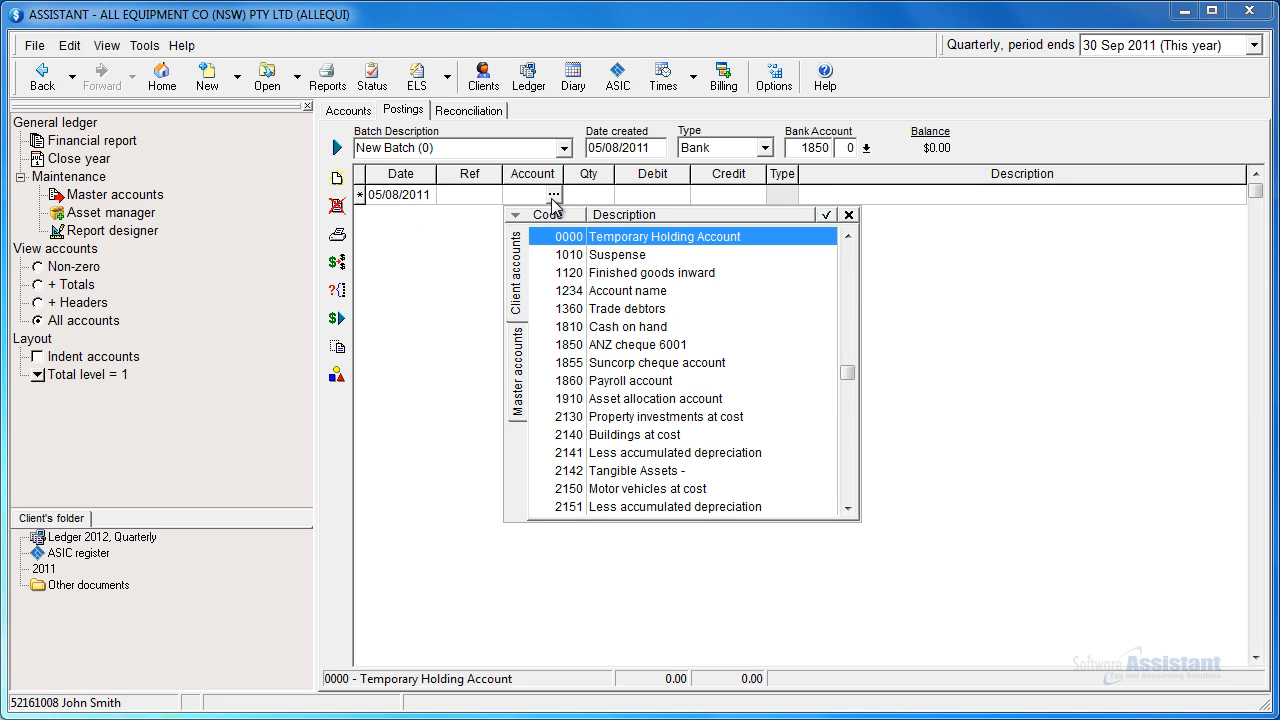
pyautogui.doubleClick(618, 344)
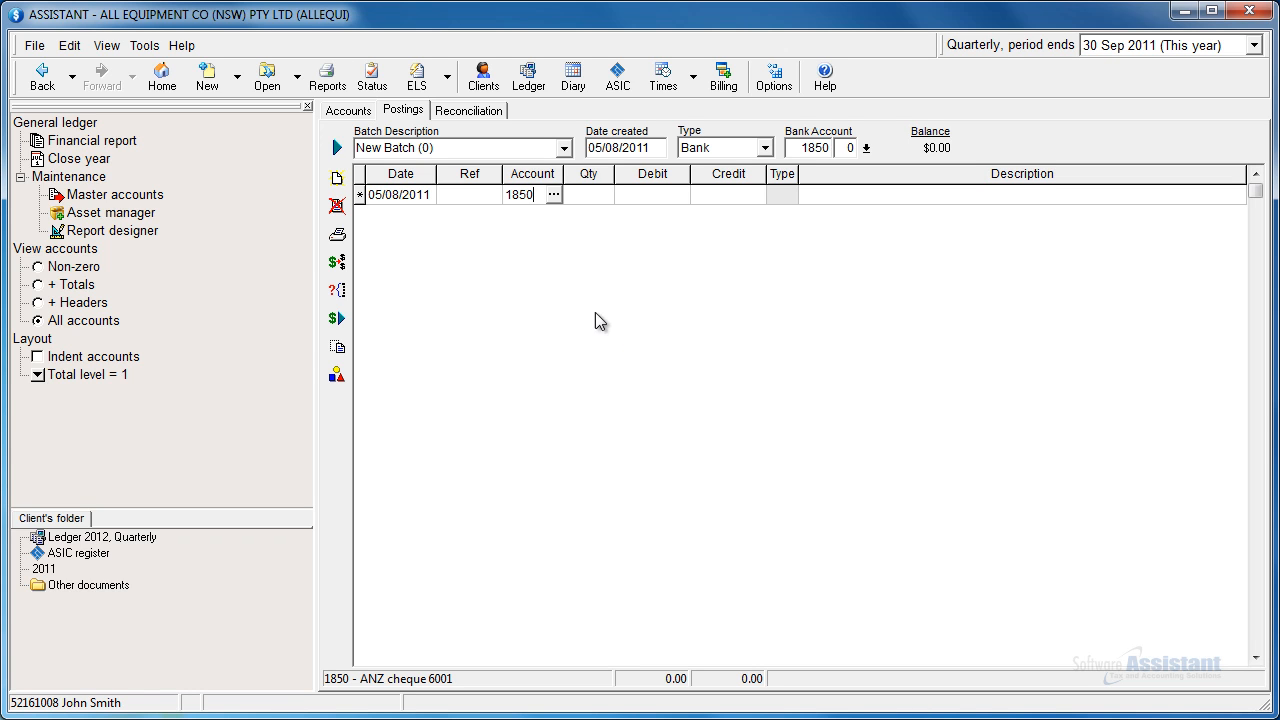
# Step: Examine the master accounts available for the posting line and reselect 1850 ANZ cheque 6001 from the client accounts
pyautogui.click(553, 195)
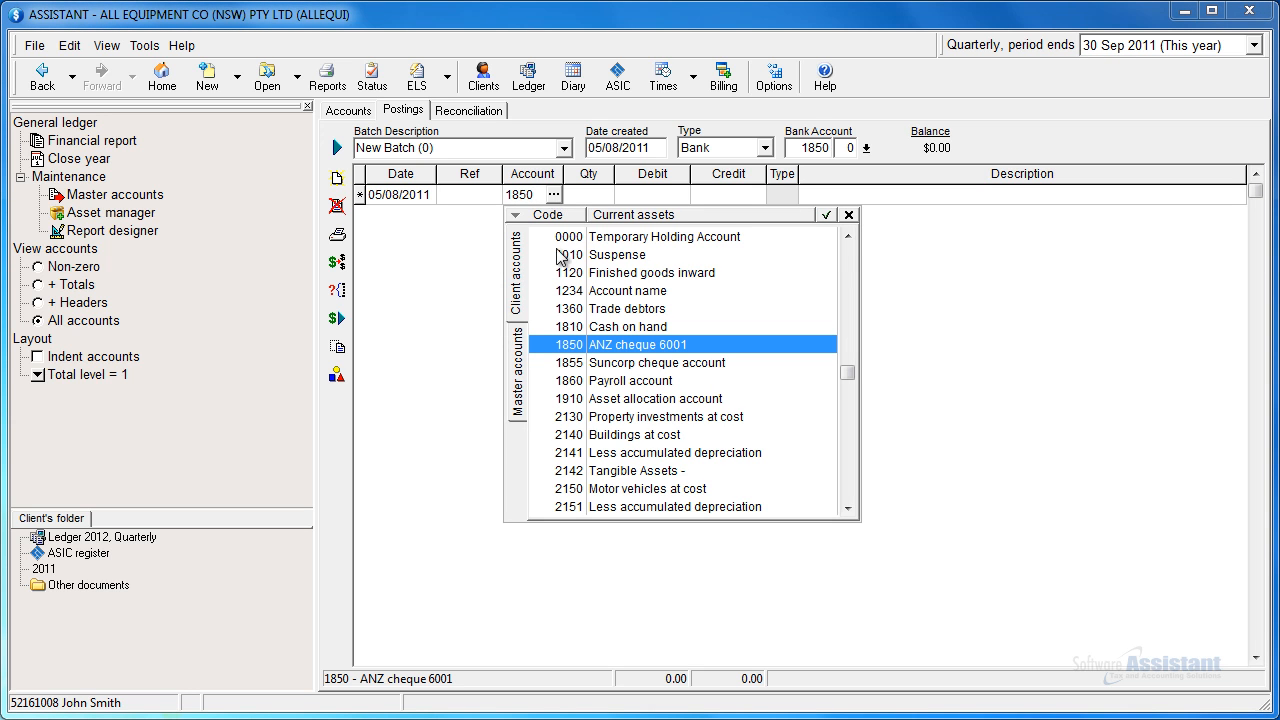
pyautogui.click(520, 350)
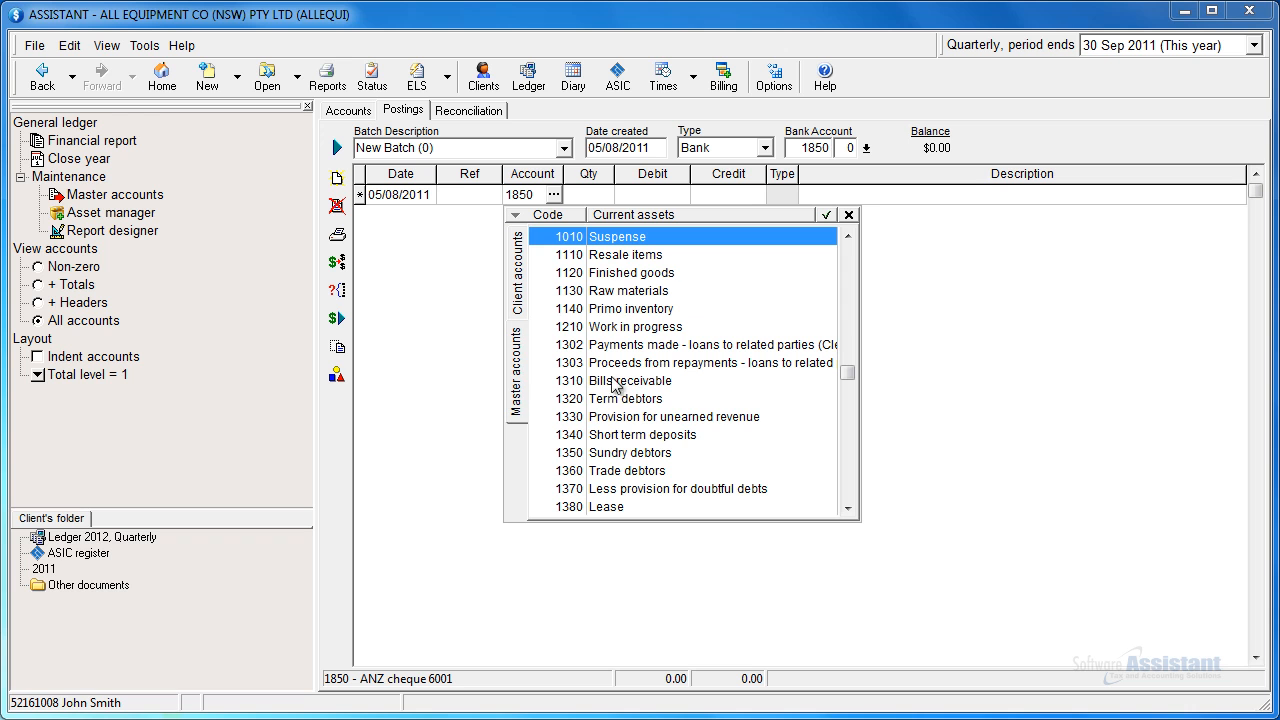
pyautogui.click(518, 275)
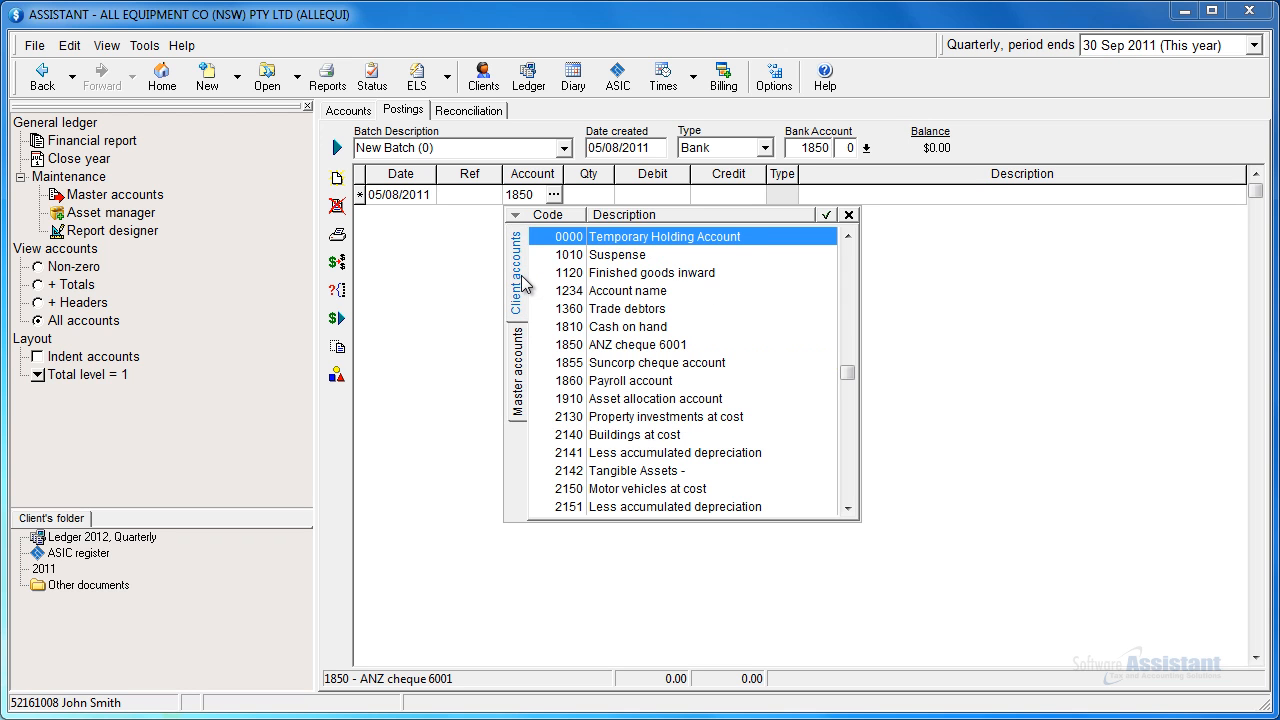
pyautogui.click(674, 346)
pyautogui.click(826, 215)
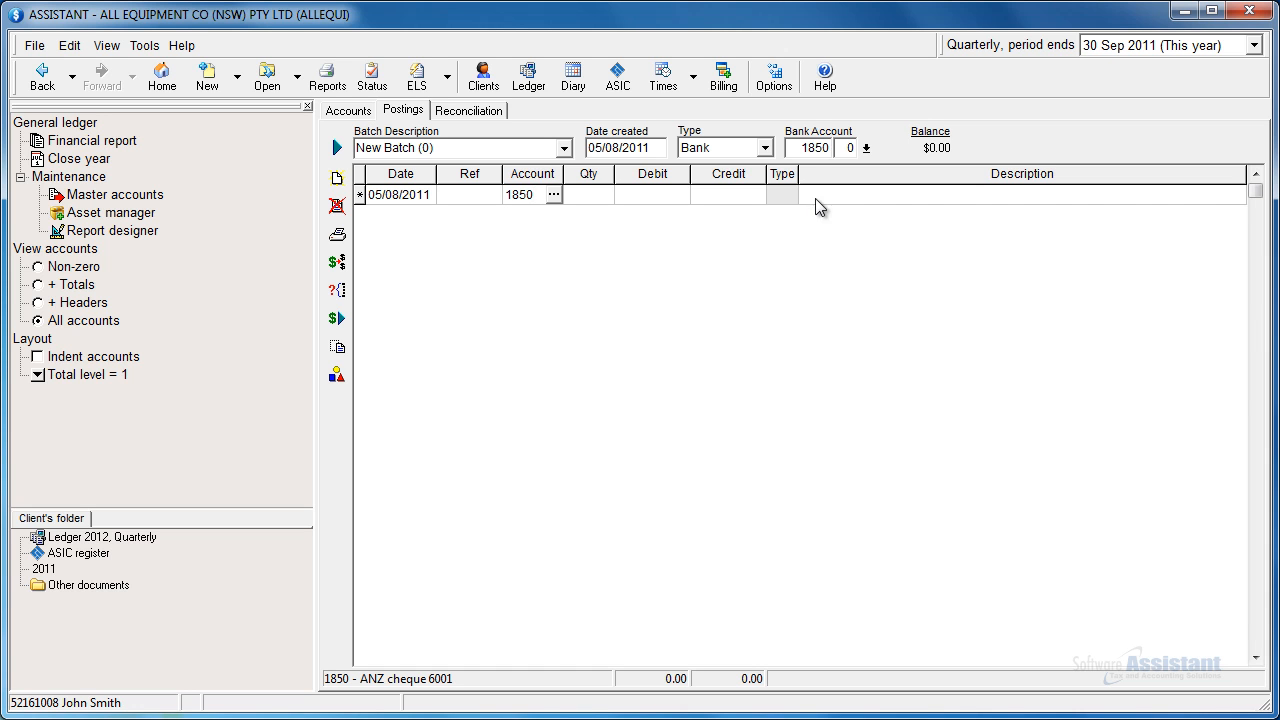
# Step: Review the line's GST types, enter a credit of 555 with the description "Goods received", and commit the line
pyautogui.click(776, 194)
pyautogui.click(789, 194)
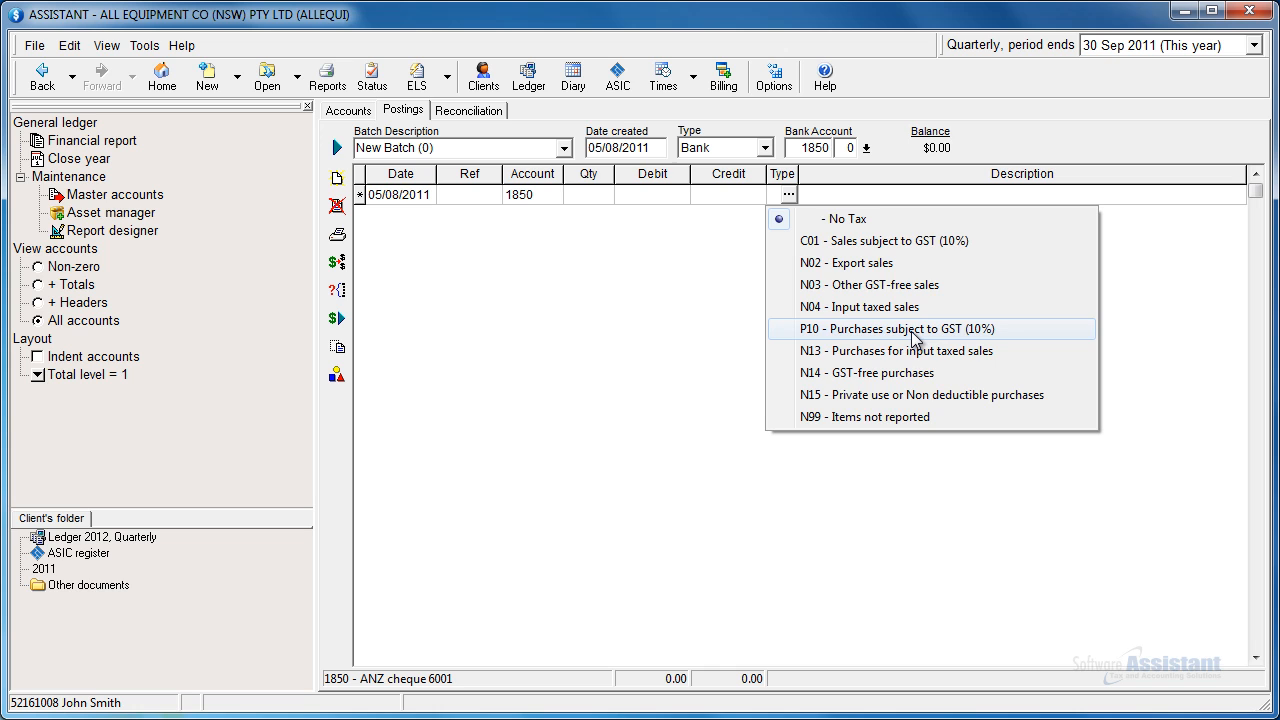
pyautogui.click(737, 196)
pyautogui.write('555')
pyautogui.click(860, 196)
pyautogui.write('Good s received')
pyautogui.press('Return')
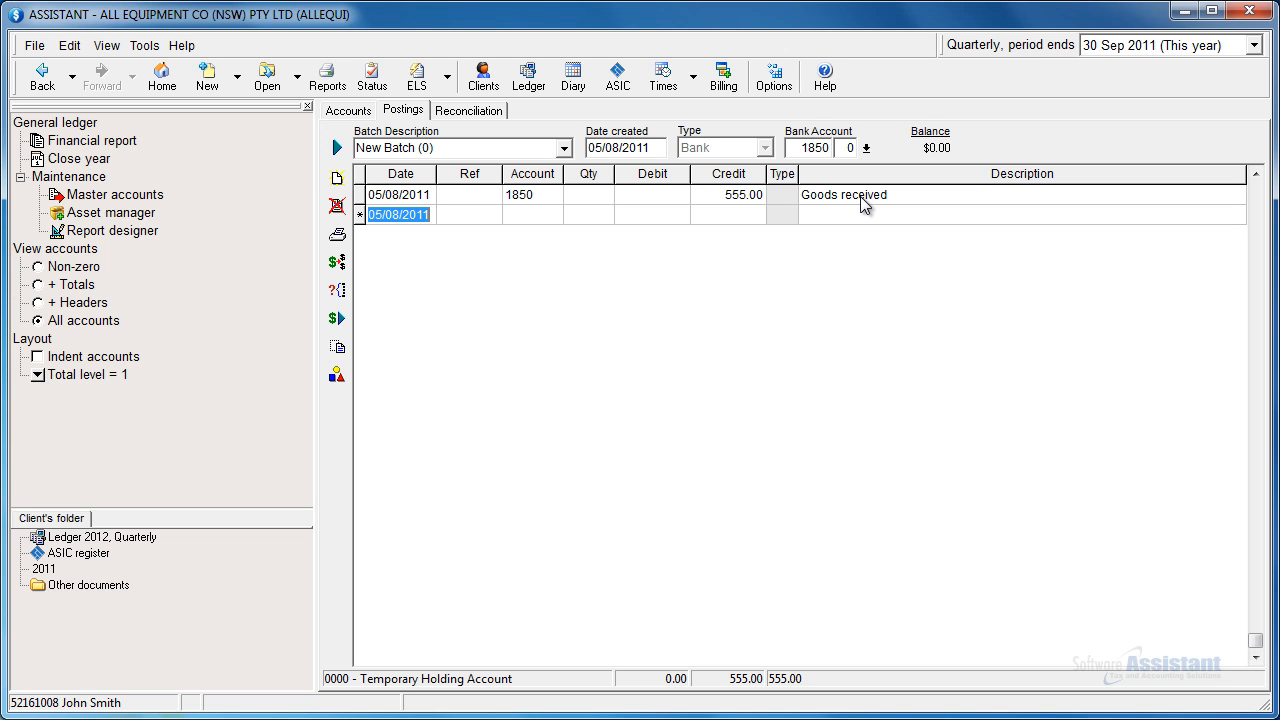
# Step: Assign the second posting line to account 7111, creating that account with the name "Office equipment"
pyautogui.click(544, 216)
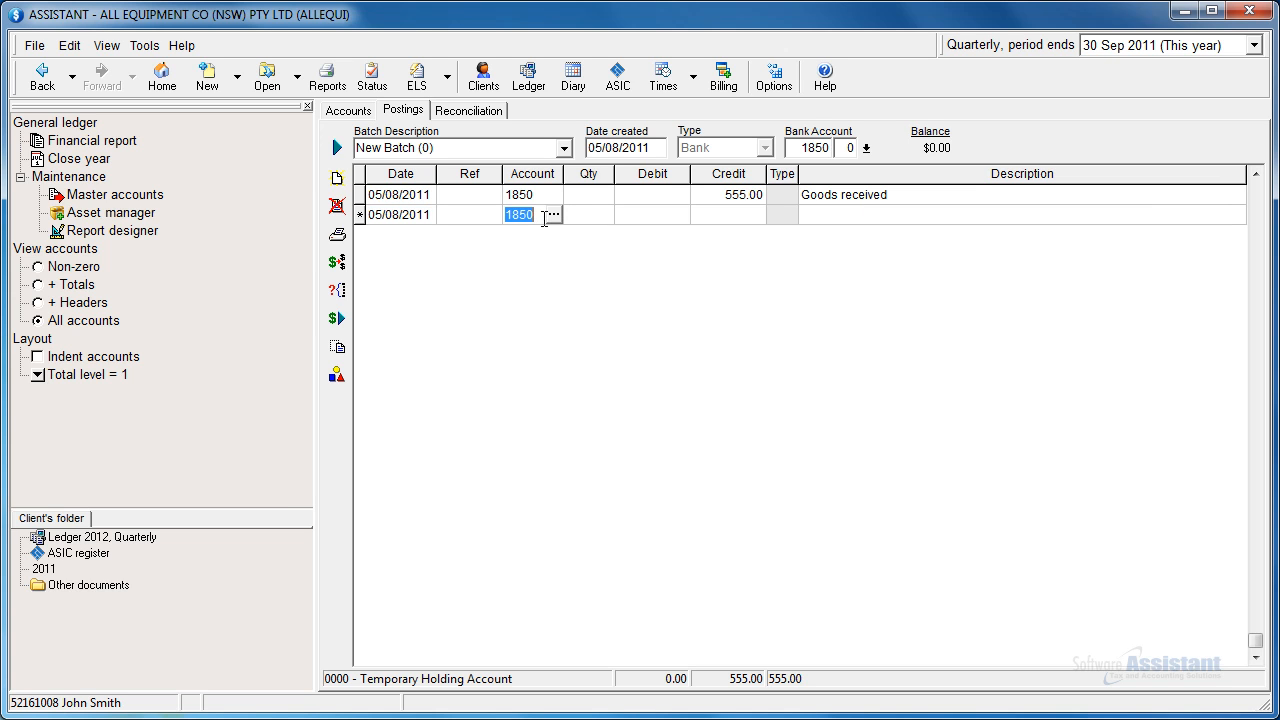
pyautogui.write('7111')
pyautogui.press('Tab')
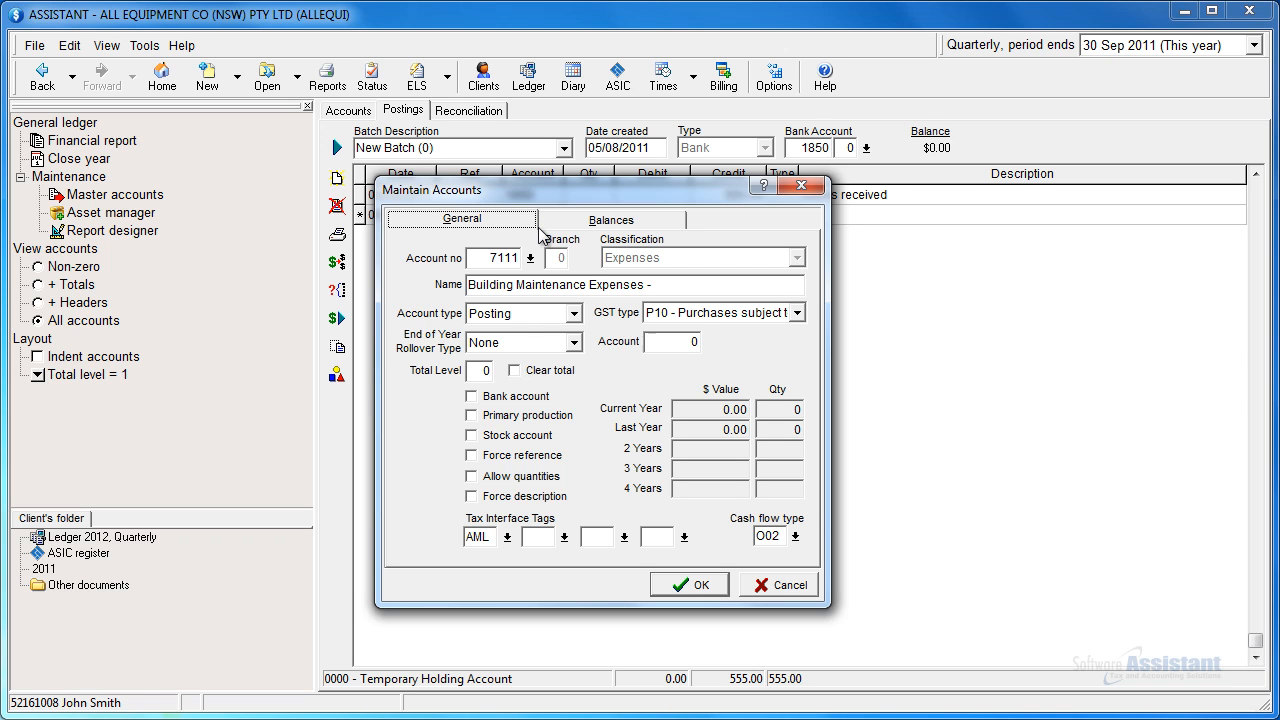
pyautogui.moveTo(664, 286); pyautogui.dragTo(443, 290)
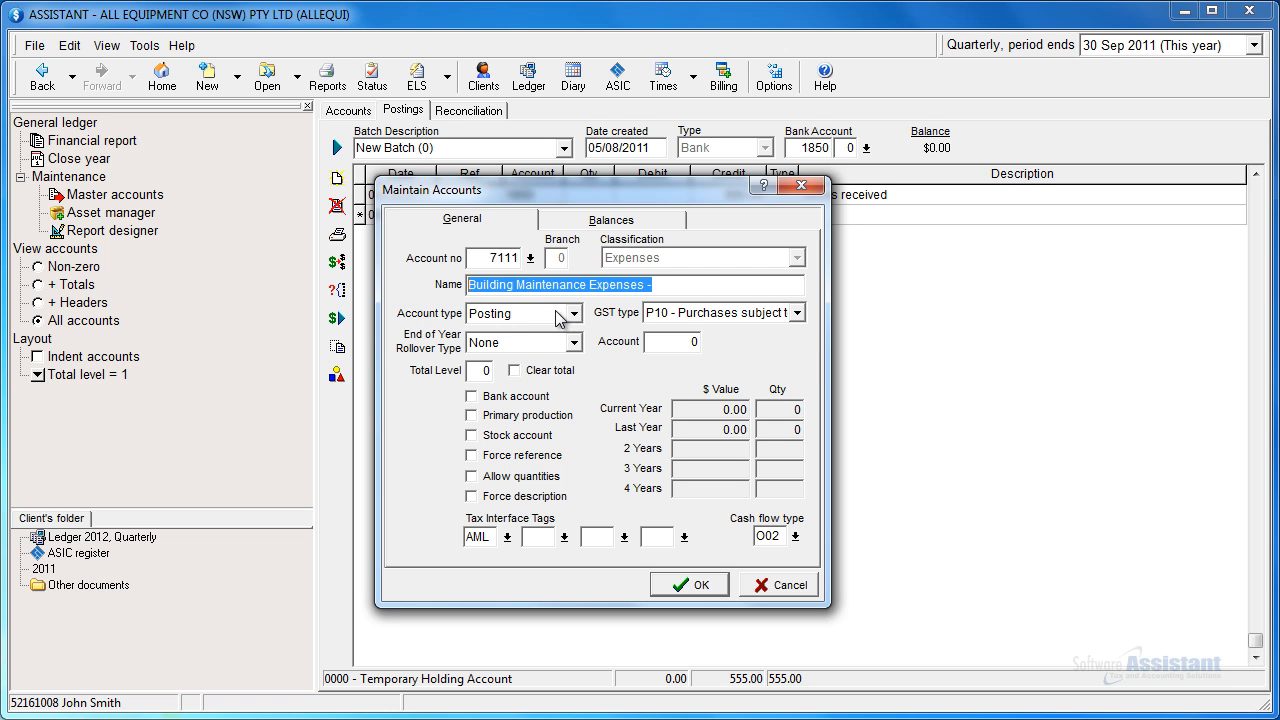
pyautogui.write('Office equipment')
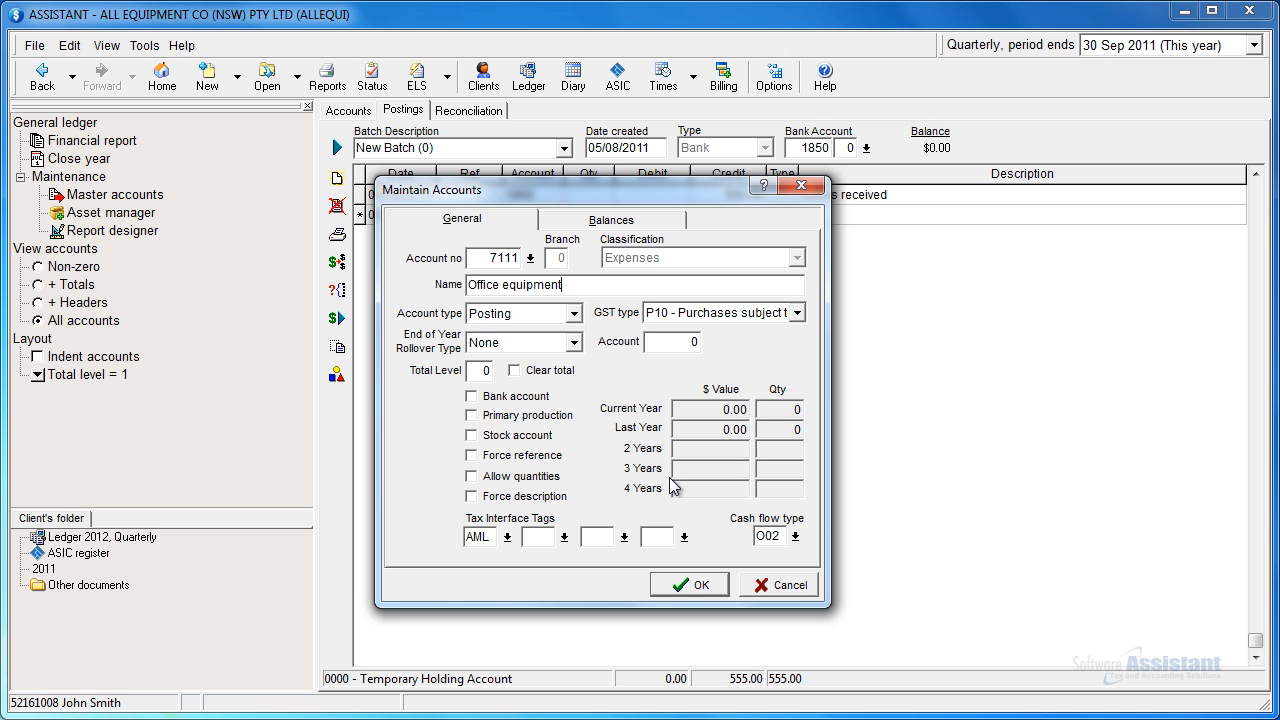
pyautogui.click(693, 585)
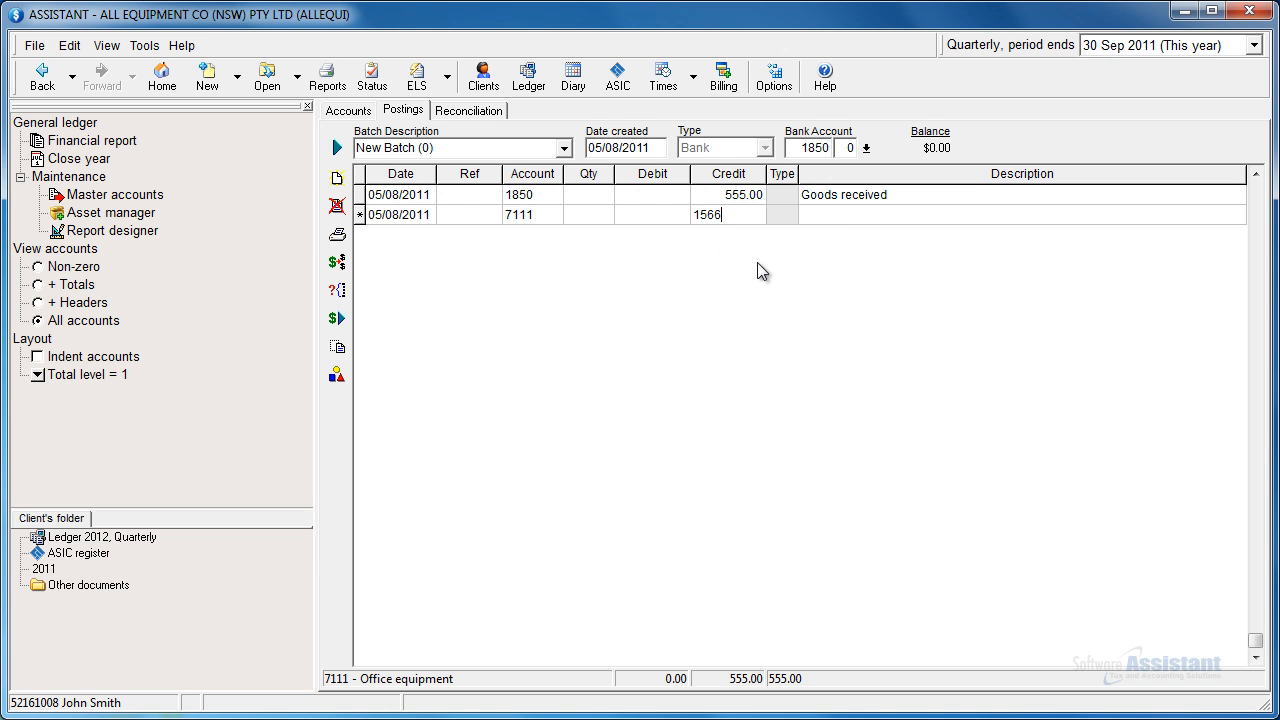
# Step: Complete the account 7111 line with a credit of 1566 and the description "Furniture"
pyautogui.press('Tab')
pyautogui.write('Furniture')
pyautogui.press('Return')
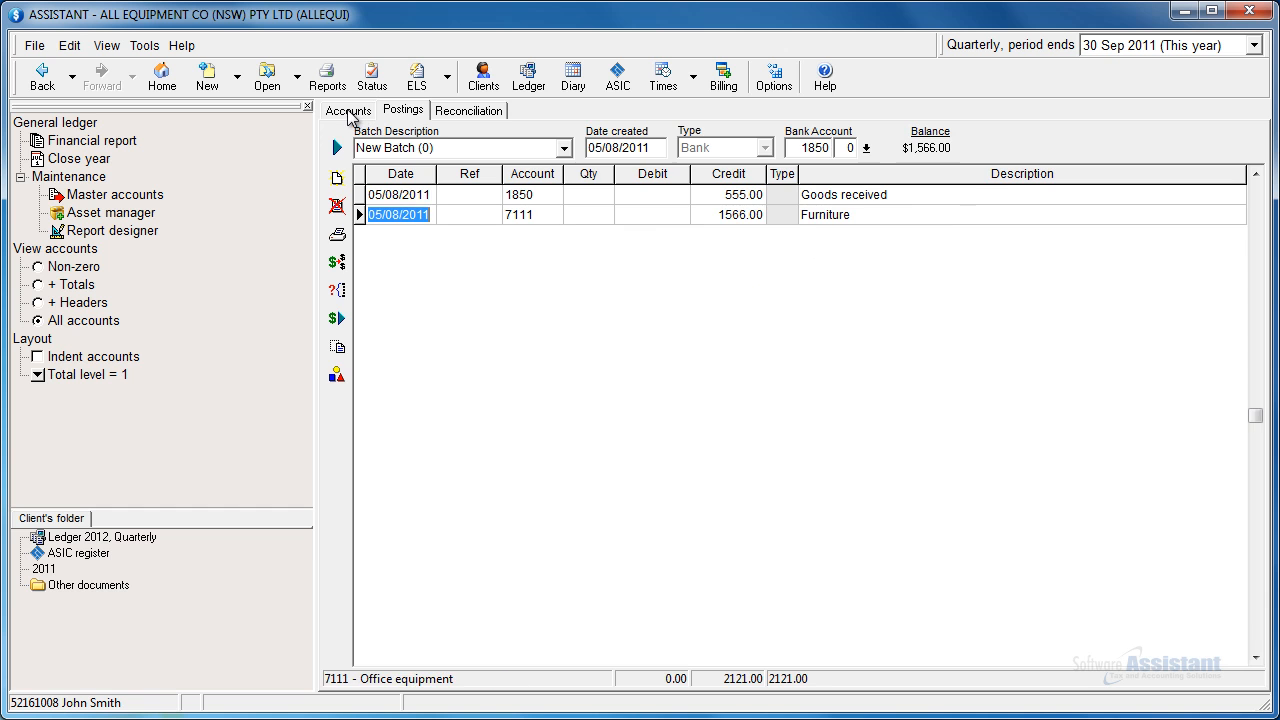
# Step: Examine the ledger's account balances down to the tax liabilities, including GST collected and GST paid
pyautogui.click(348, 110)
pyautogui.press('Down')
pyautogui.press('Down')
pyautogui.press('Down')
pyautogui.press('Down')
pyautogui.press('Down')
pyautogui.press('Down')
pyautogui.press('Down')
pyautogui.press('Down')
pyautogui.press('Down')
pyautogui.press('Down')
pyautogui.press('Down')
pyautogui.press('Down')
pyautogui.press('Down')
pyautogui.press('Down')
pyautogui.press('Down')
pyautogui.press('Down')
pyautogui.press('Down')
pyautogui.press('Down')
pyautogui.press('Down')
pyautogui.press('Down')
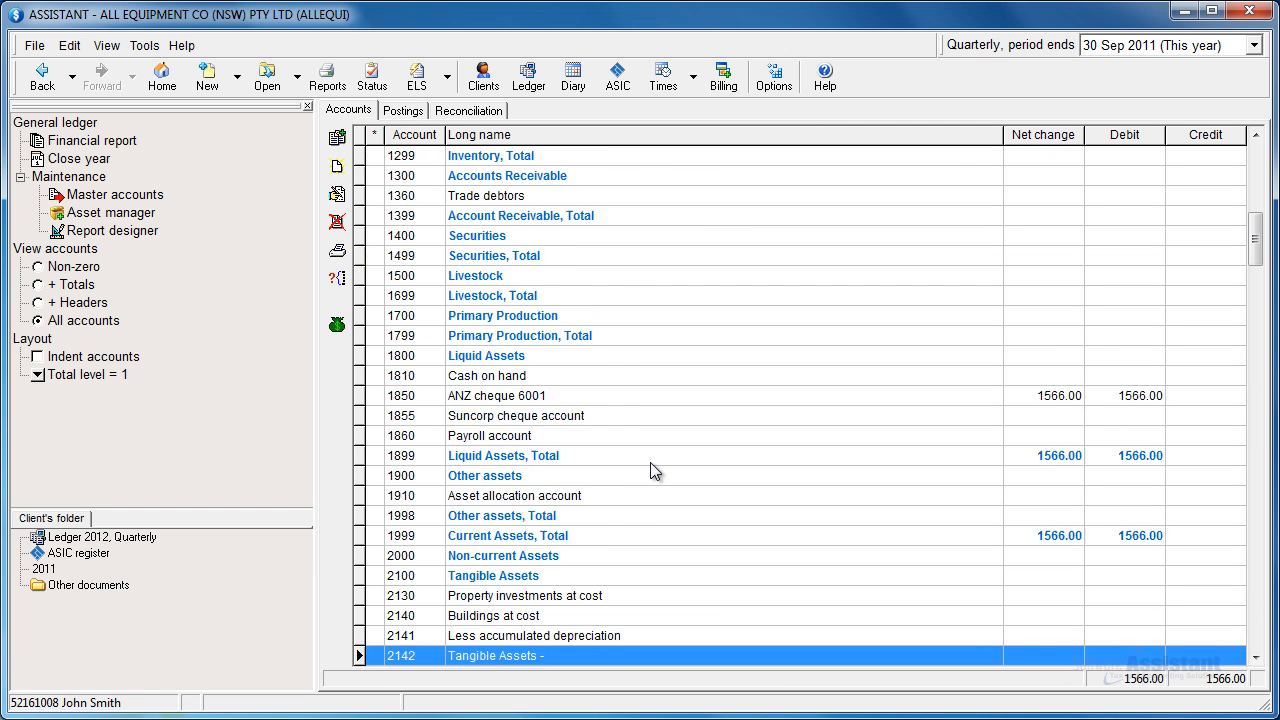
pyautogui.press('Down')
pyautogui.press('Down')
pyautogui.press('Down')
pyautogui.press('Down')
pyautogui.press('Down')
pyautogui.press('Down')
pyautogui.press('Down')
pyautogui.press('Down')
pyautogui.press('Down')
pyautogui.press('Down')
pyautogui.press('Down')
pyautogui.press('Down')
pyautogui.press('Down')
pyautogui.press('Down')
pyautogui.press('Down')
pyautogui.press('Down')
pyautogui.press('Down')
pyautogui.press('Down')
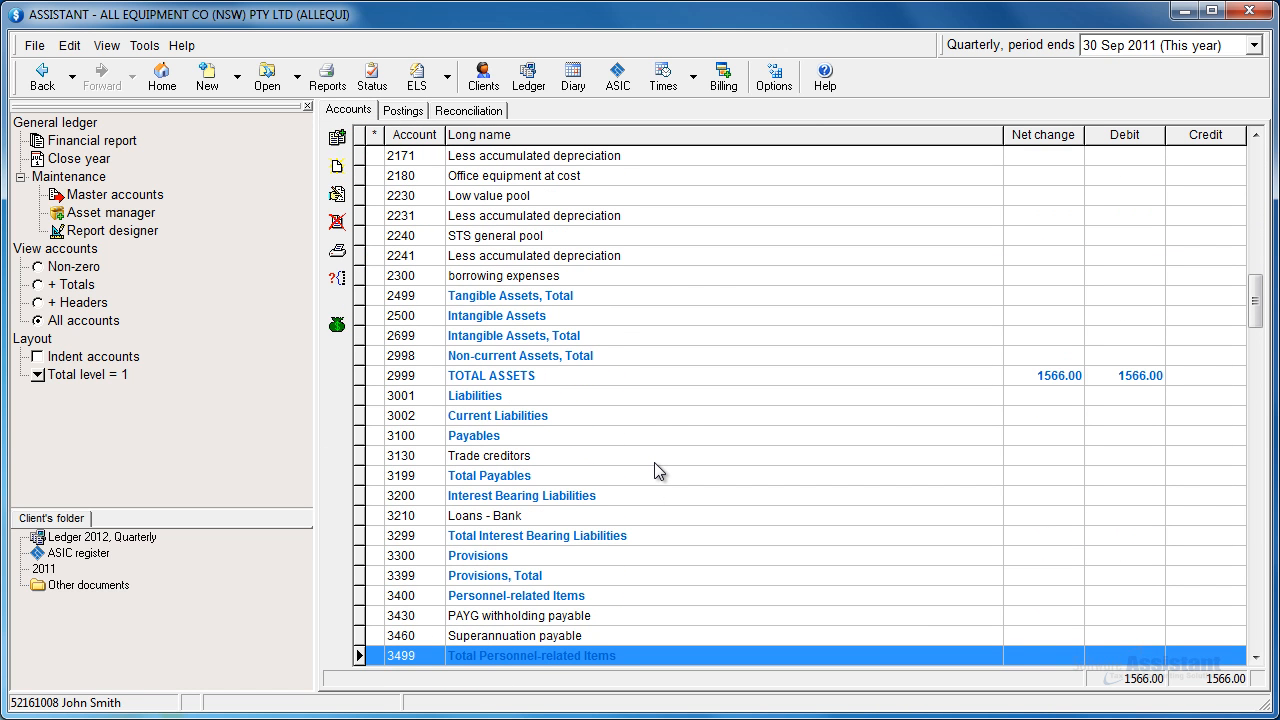
pyautogui.press('Down')
pyautogui.press('Down')
pyautogui.press('Down')
pyautogui.press('Down')
pyautogui.press('Down')
pyautogui.press('Down')
pyautogui.press('Down')
pyautogui.press('Down')
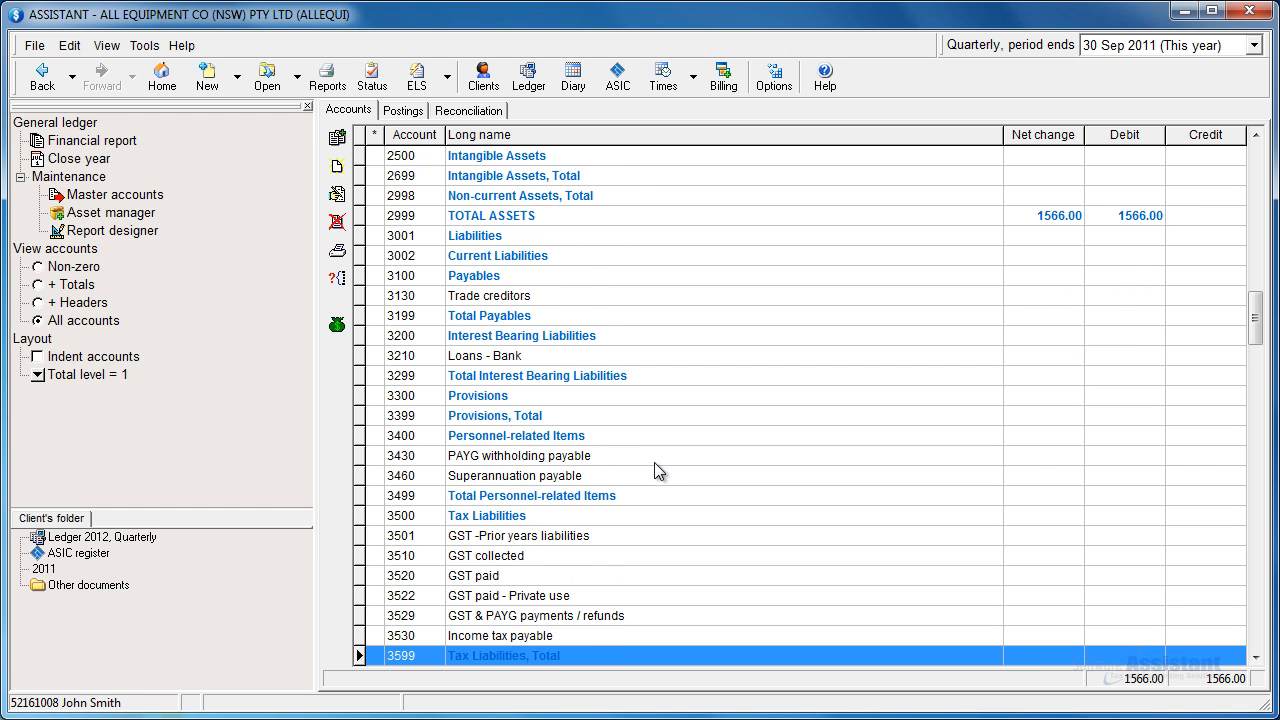
pyautogui.click(488, 562)
pyautogui.click(488, 578)
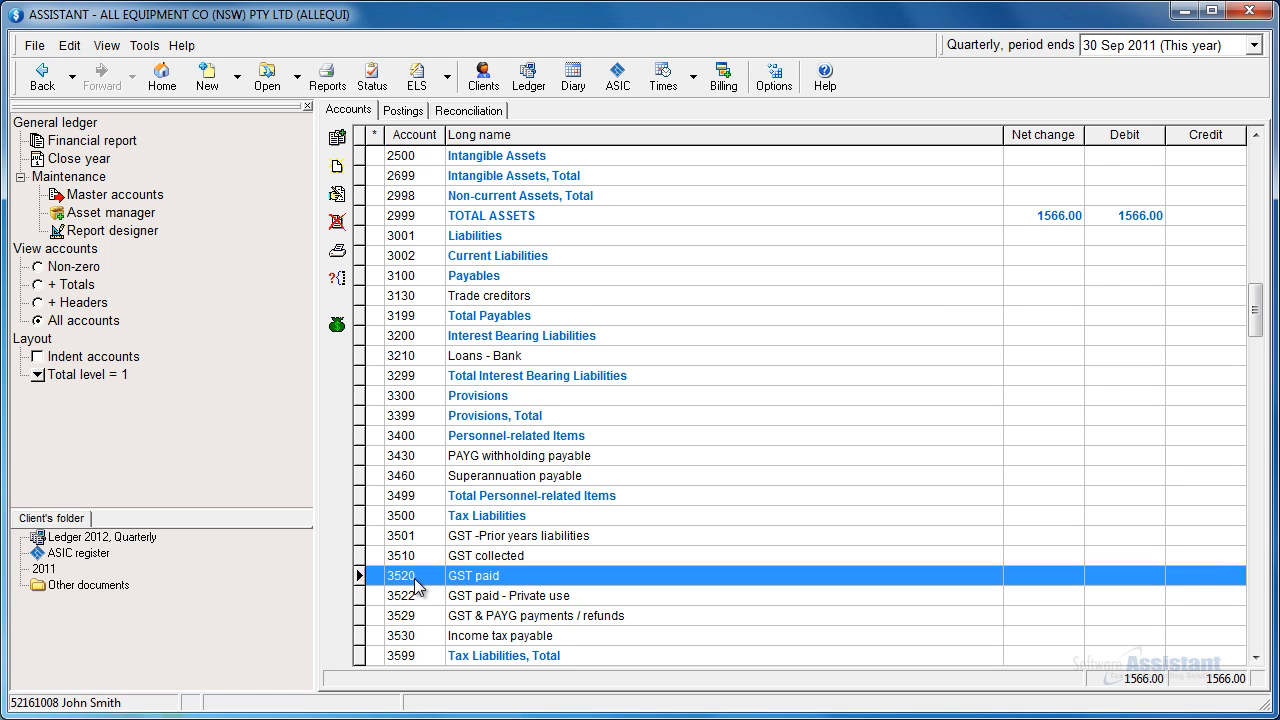
# Step: Return to the batch postings and review the batch options, including the GST amount column and saving as default
pyautogui.click(403, 111)
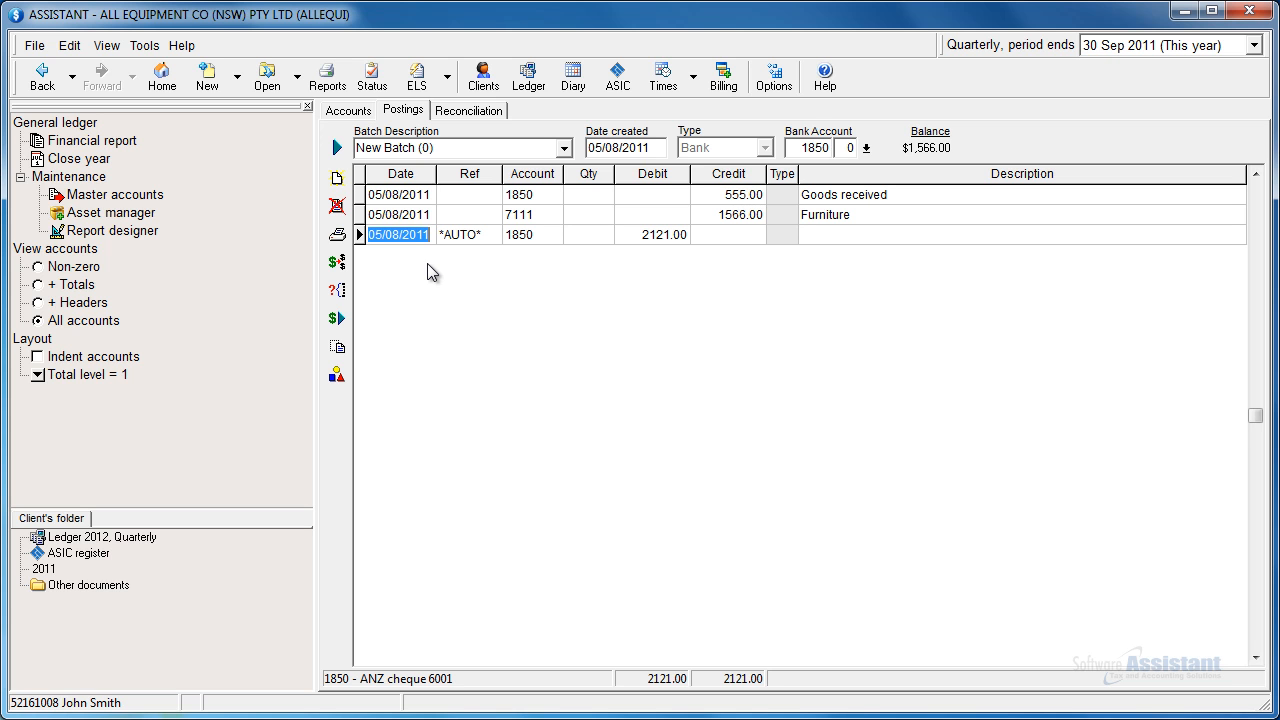
pyautogui.click(337, 373)
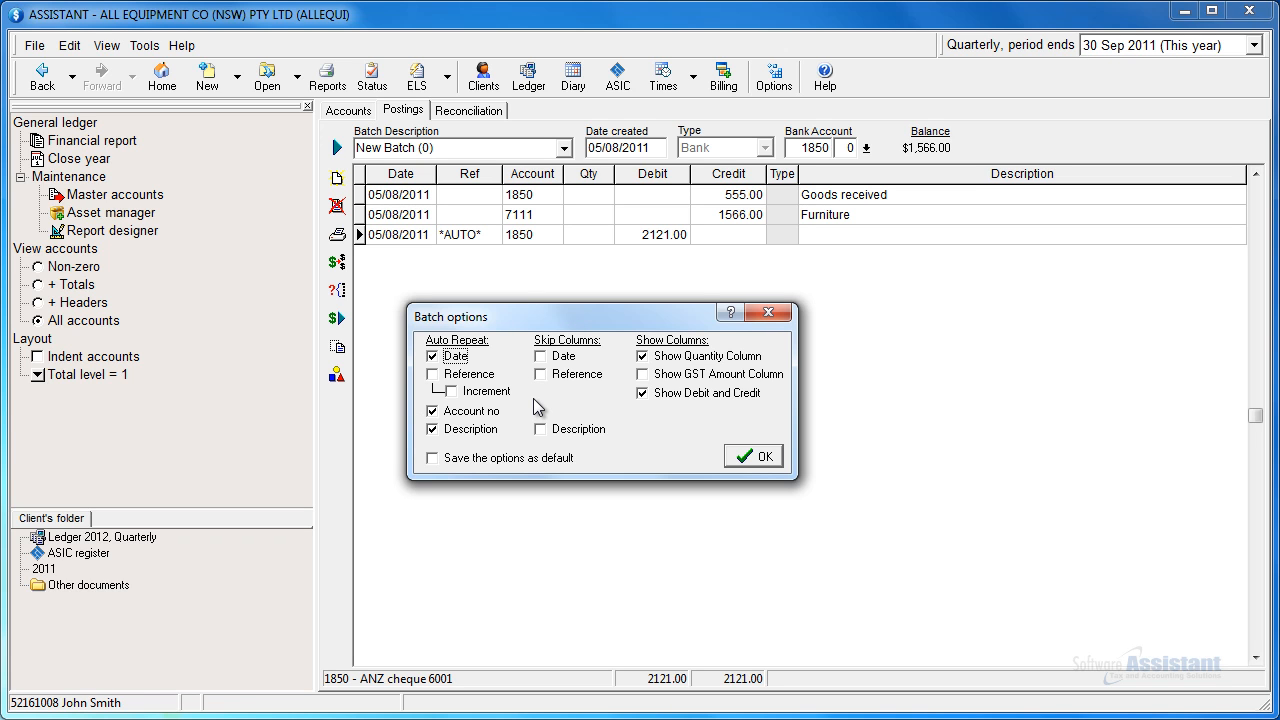
pyautogui.click(680, 376)
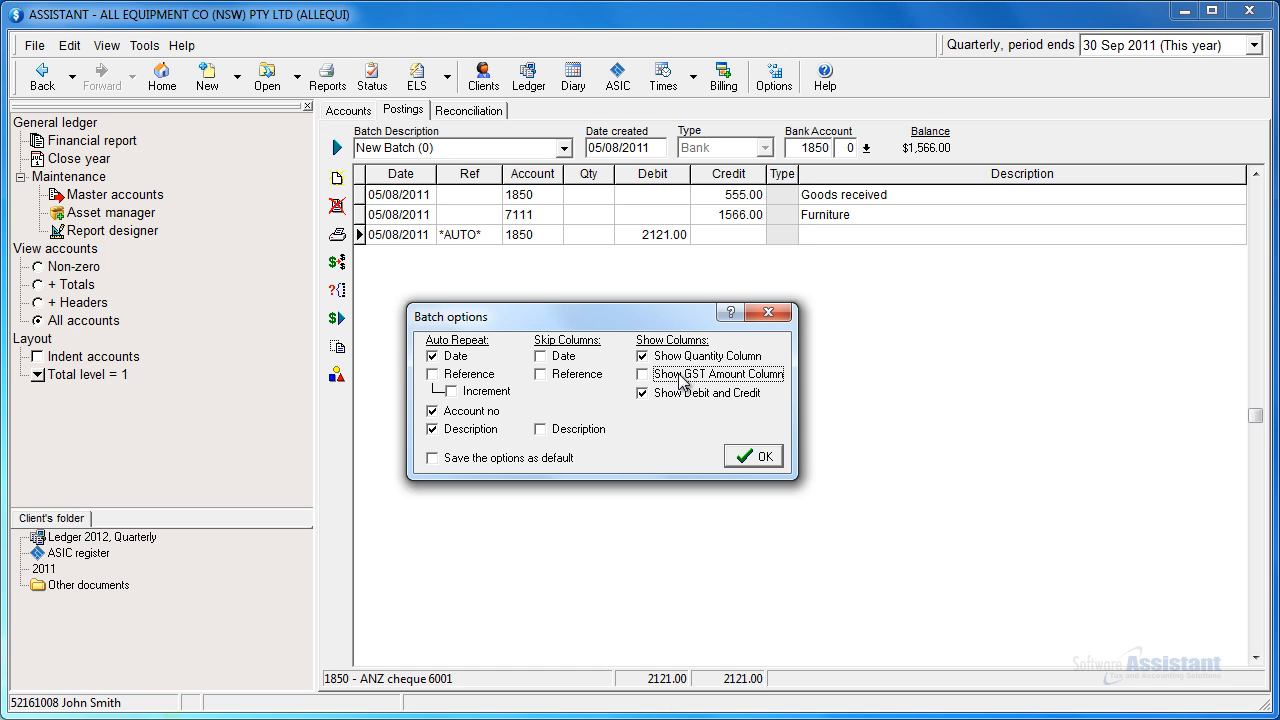
pyautogui.click(472, 460)
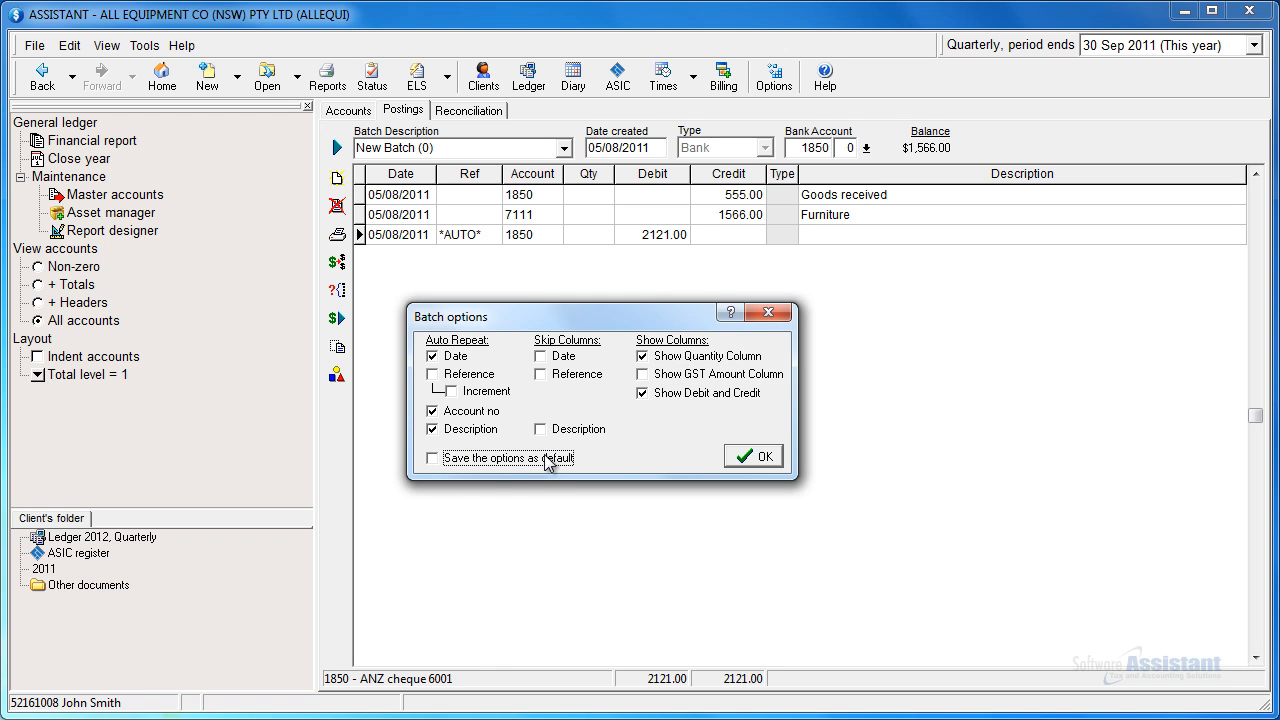
pyautogui.click(739, 461)
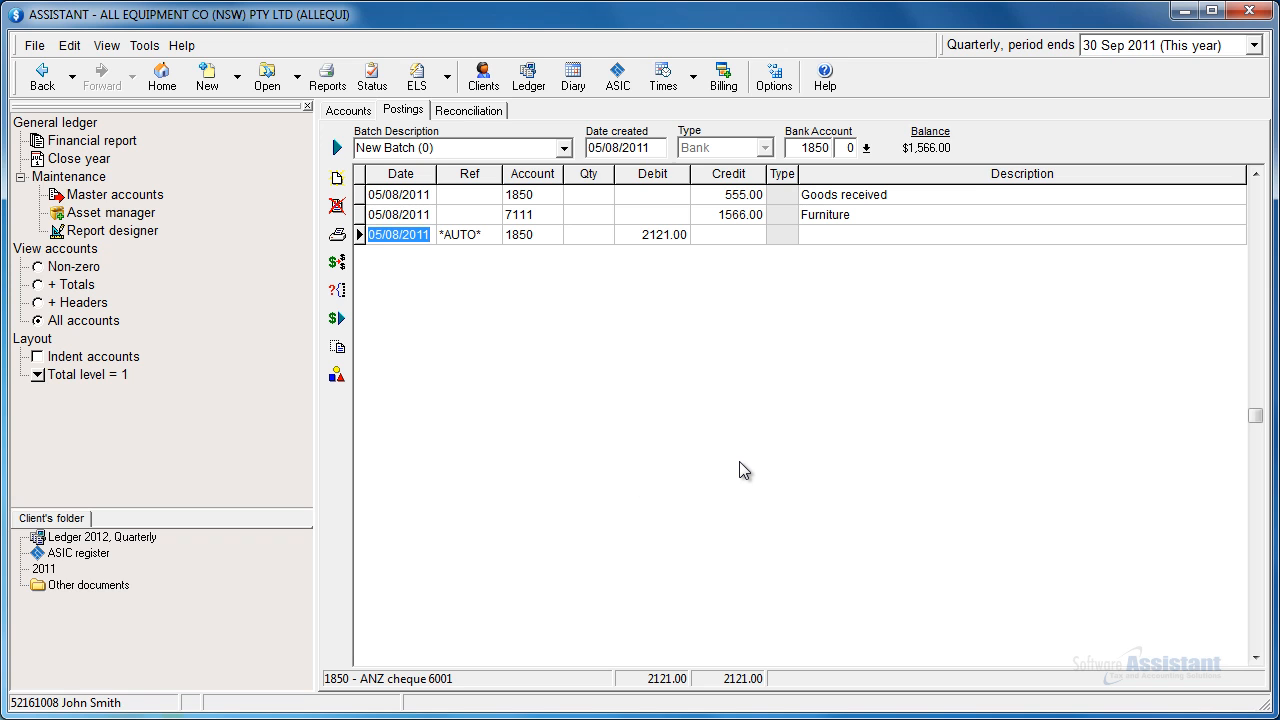
# Step: Look at the split transaction window for the *AUTO* line and close it without splitting the amount
pyautogui.press('+')
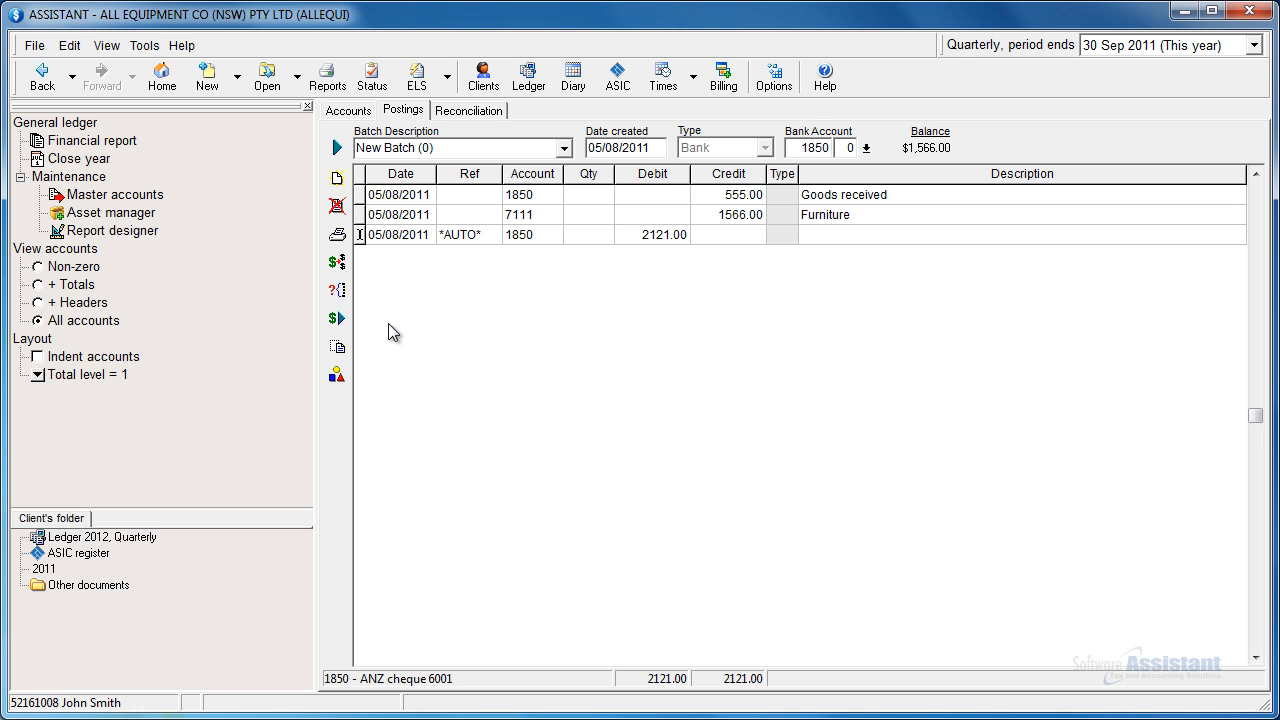
pyautogui.click(338, 264)
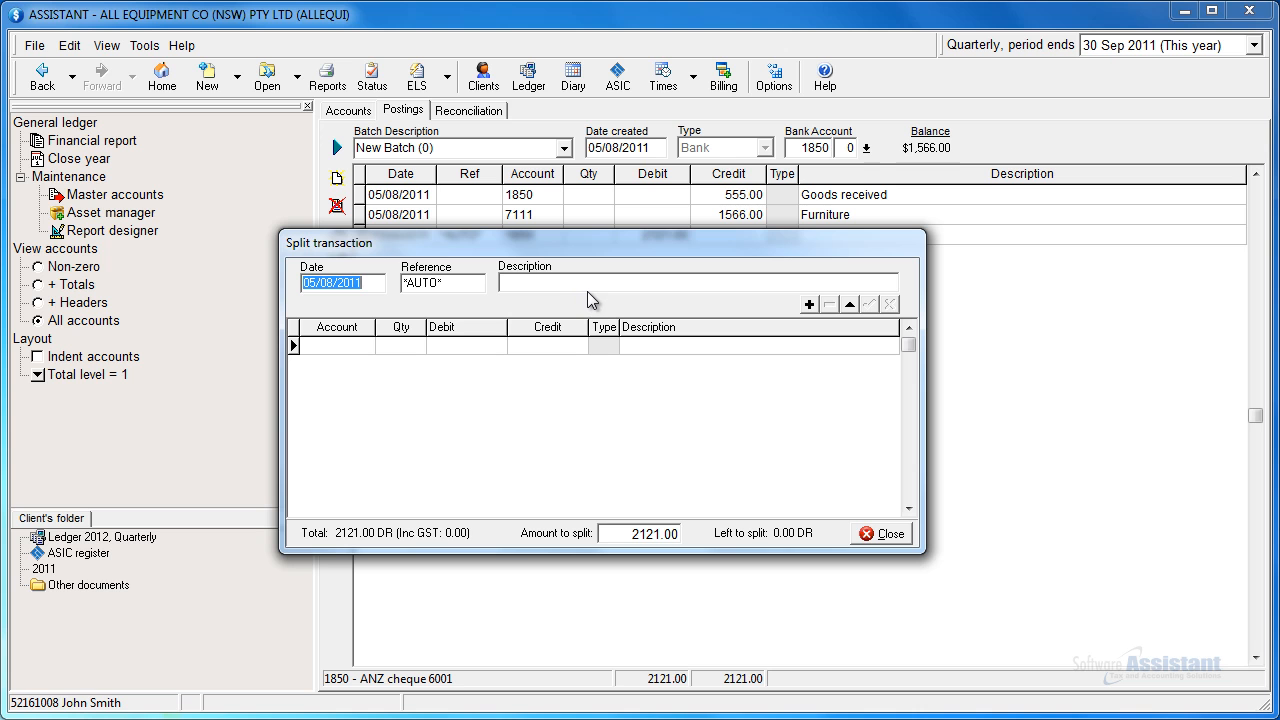
pyautogui.click(880, 535)
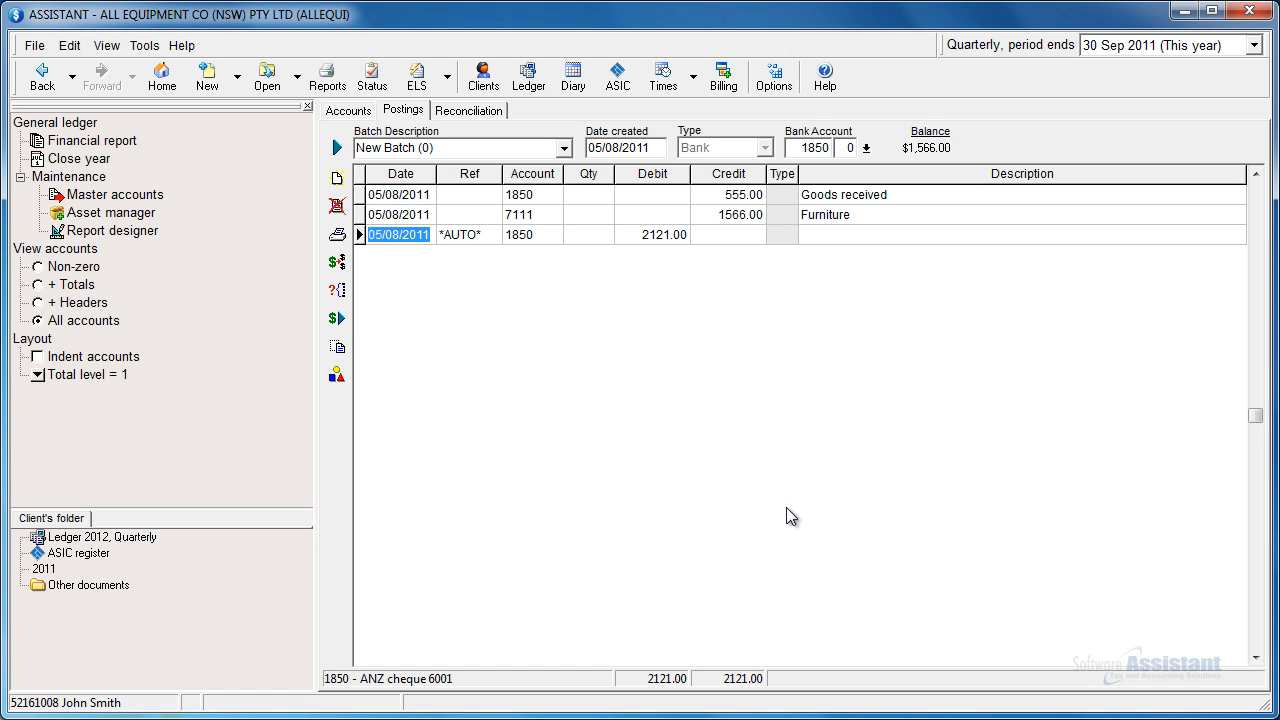
# Step: Describe the two lines of the recurring transaction set "test" as "Trans1" and "Trans2" and apply the set to the batch
pyautogui.click(336, 344)
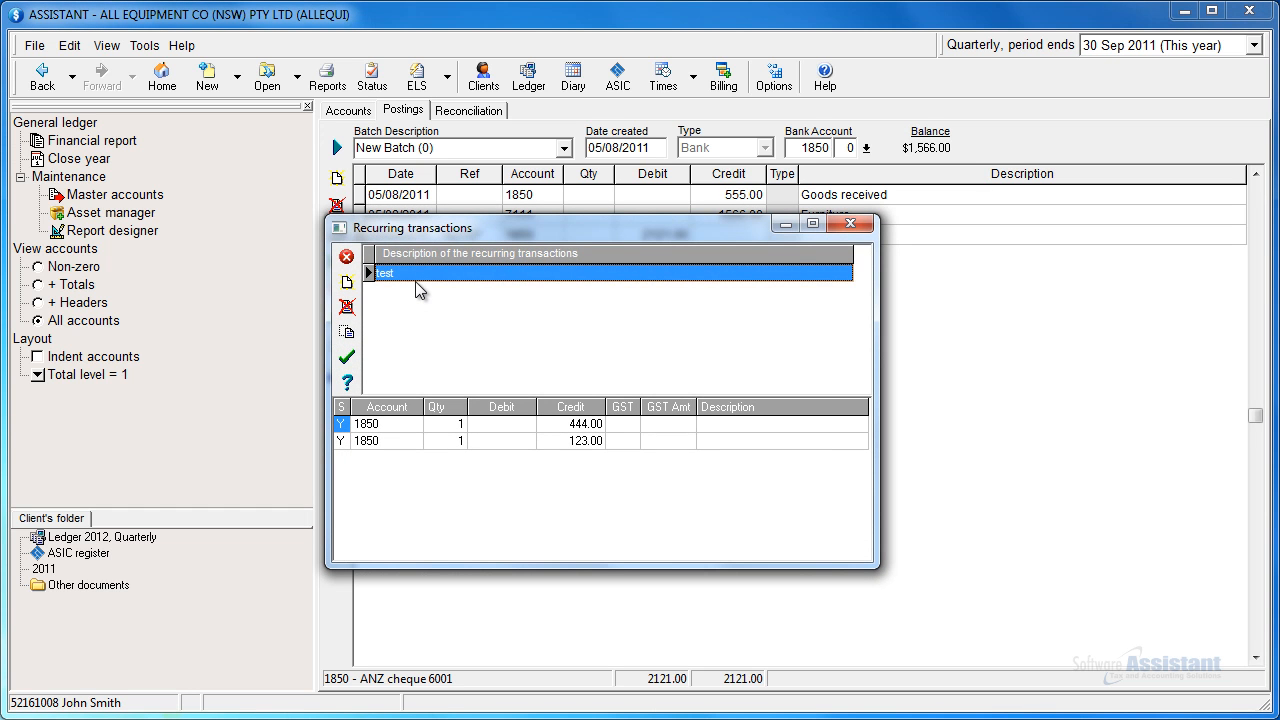
pyautogui.click(415, 281)
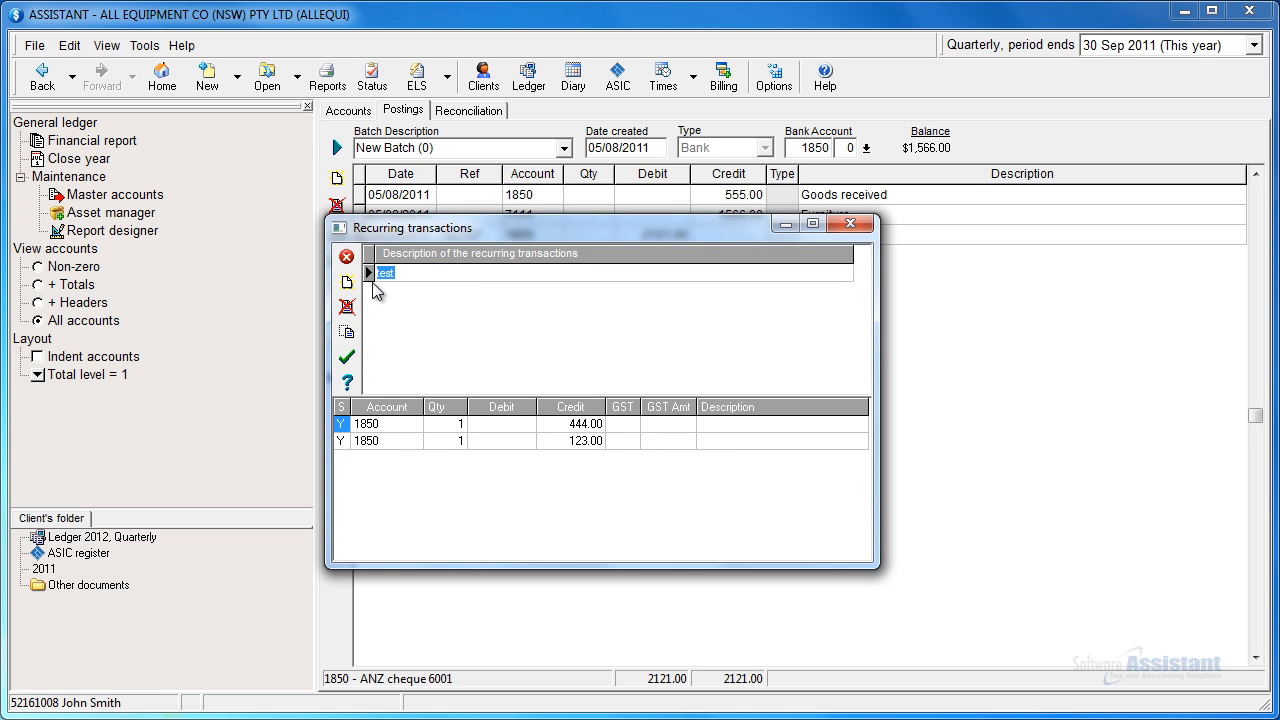
pyautogui.click(383, 424)
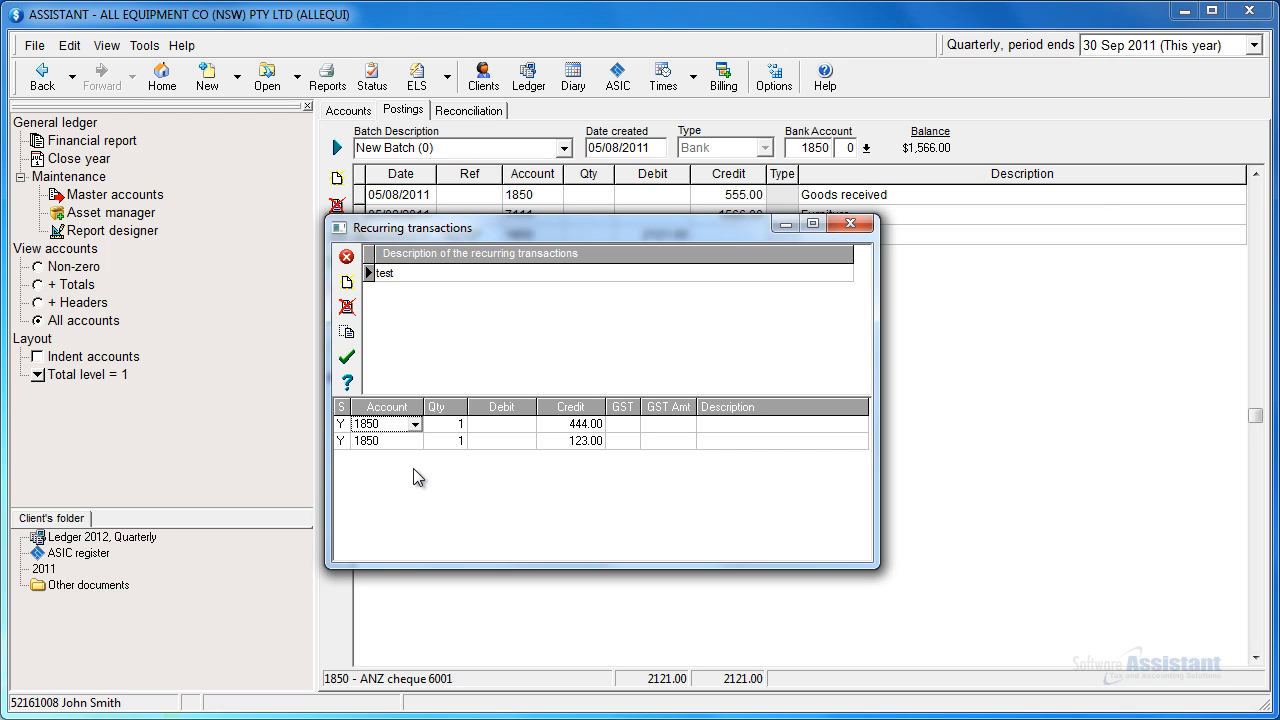
pyautogui.click(718, 424)
pyautogui.write('Trans1')
pyautogui.click(724, 441)
pyautogui.write('Trans2')
pyautogui.click(341, 424)
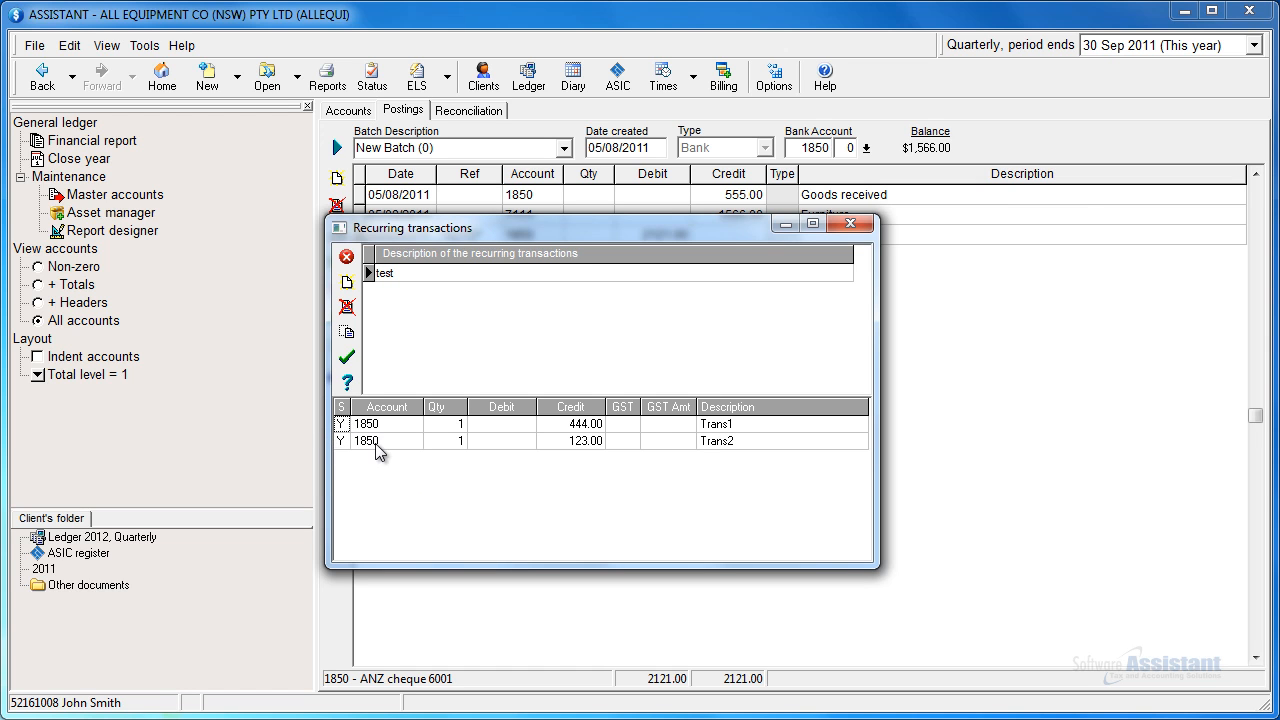
pyautogui.click(346, 359)
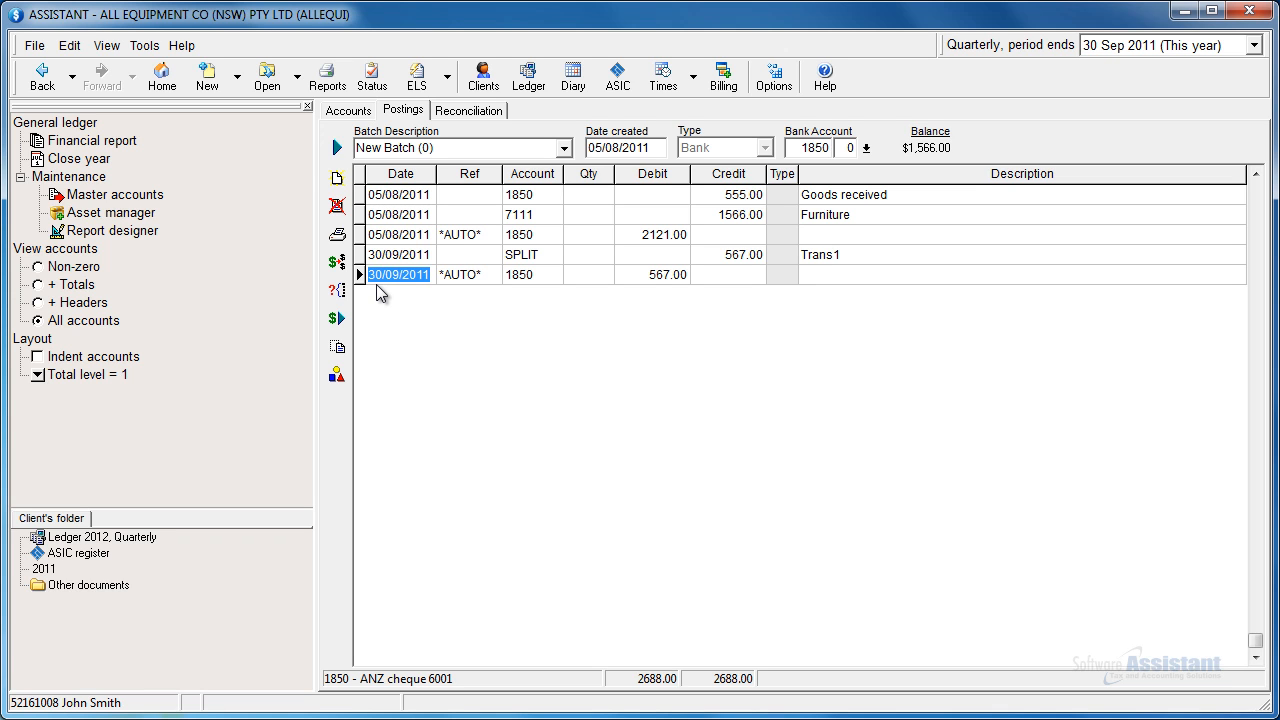
# Step: Copy the first "Goods received" line and the "Trans1" split line together and paste them as new transactions in the same batch
pyautogui.click(532, 255)
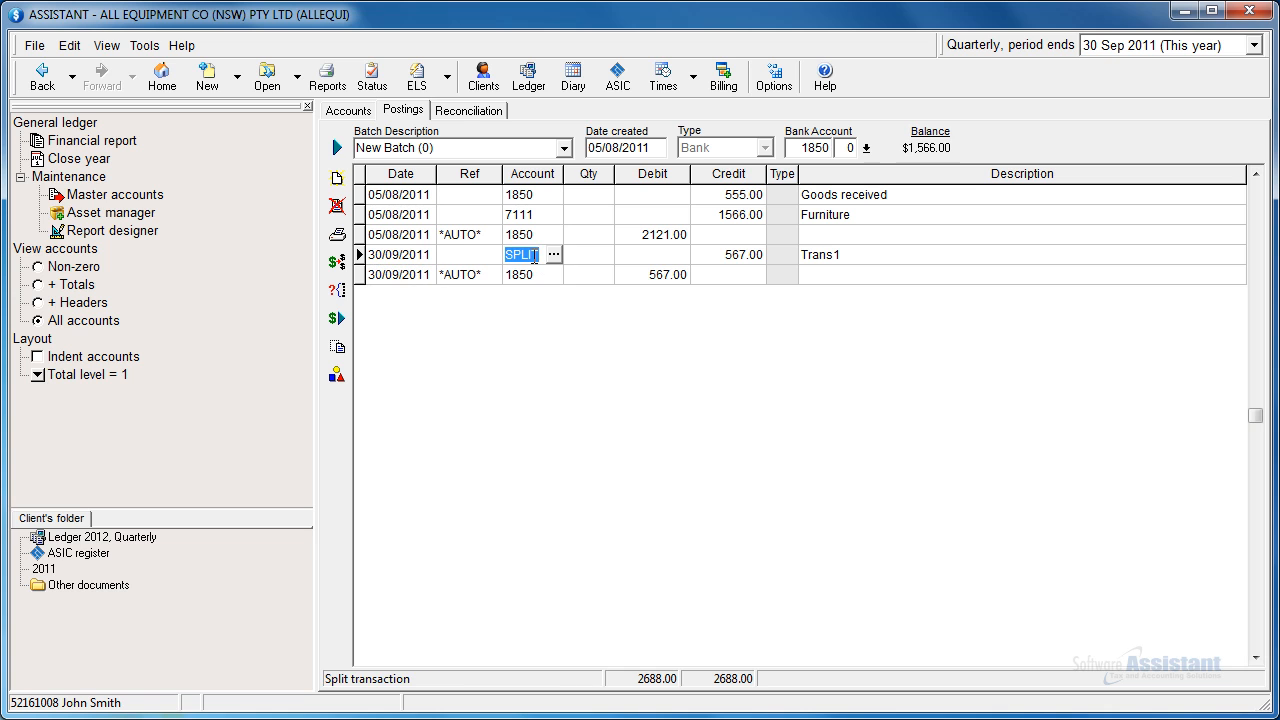
pyautogui.click(538, 196)
pyautogui.click(419, 252)
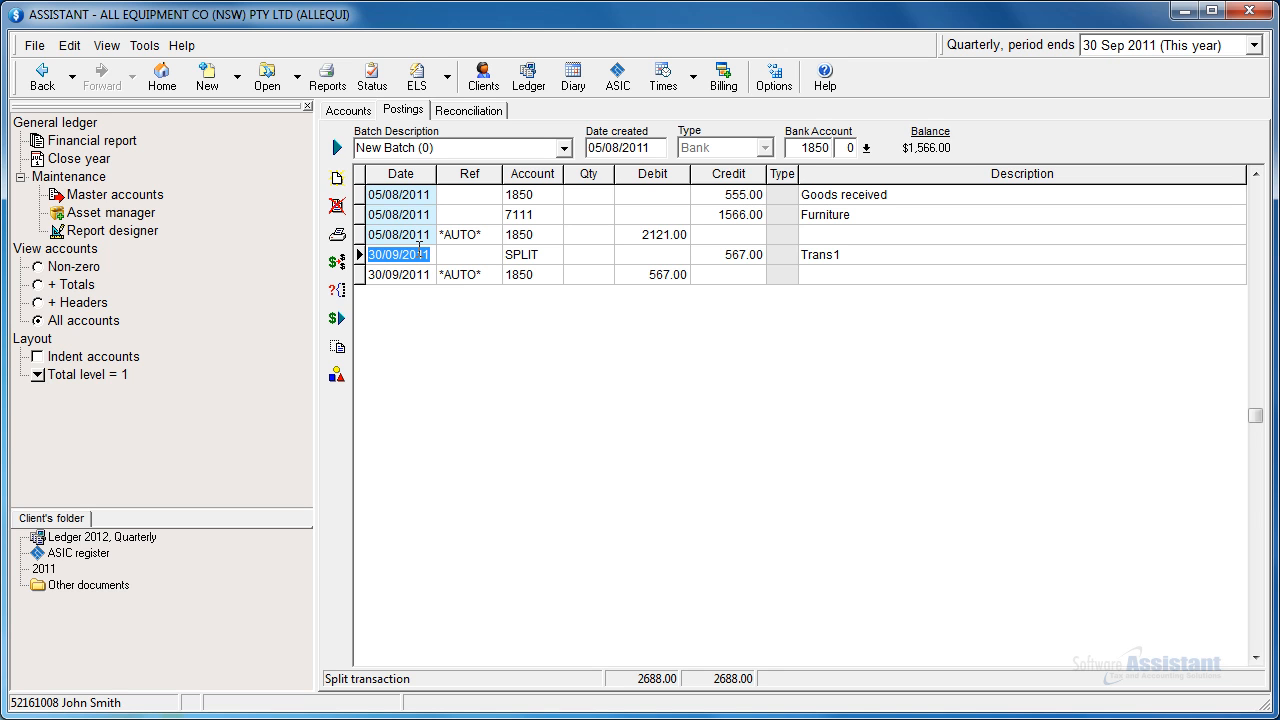
pyautogui.click(416, 234)
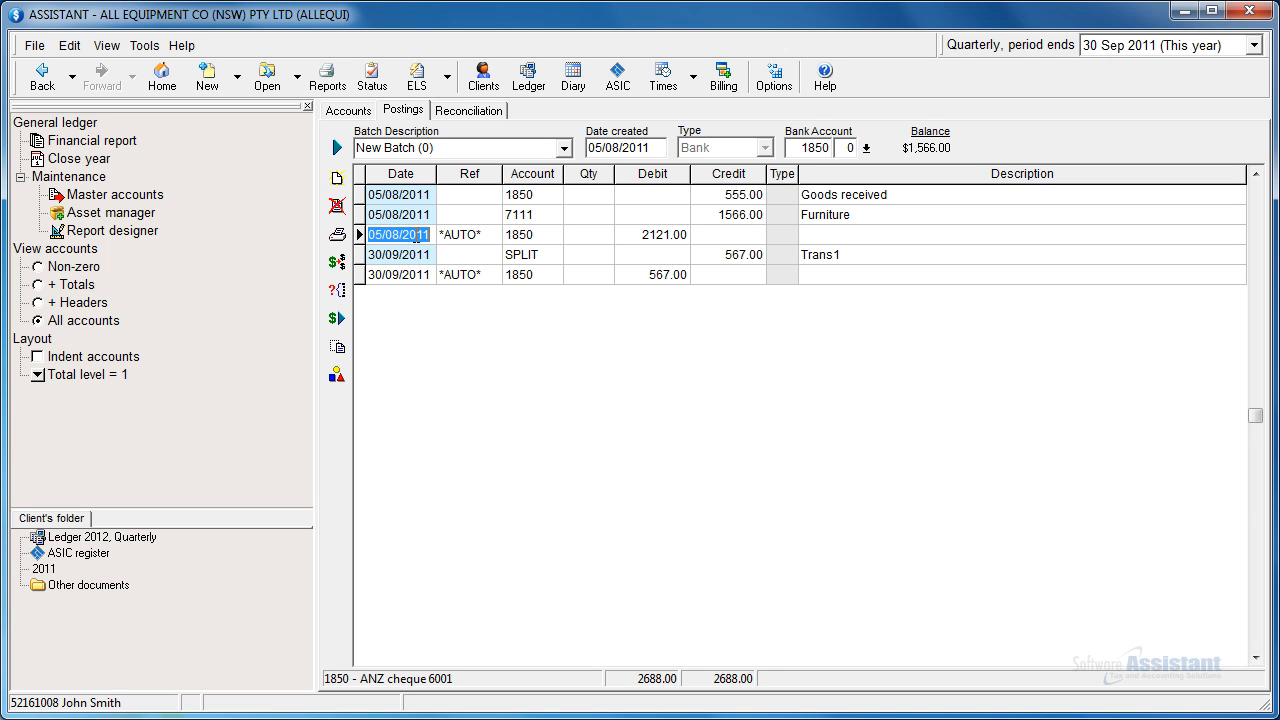
pyautogui.click(416, 215)
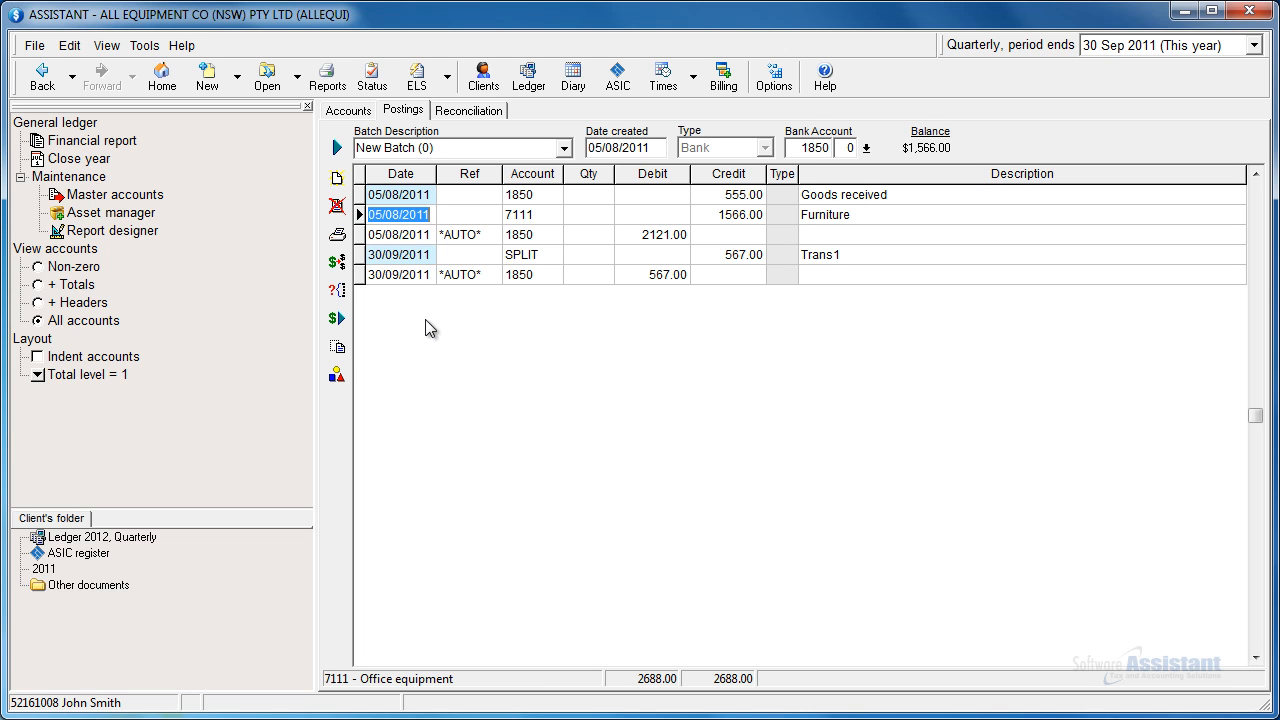
pyautogui.rightClick(425, 254)
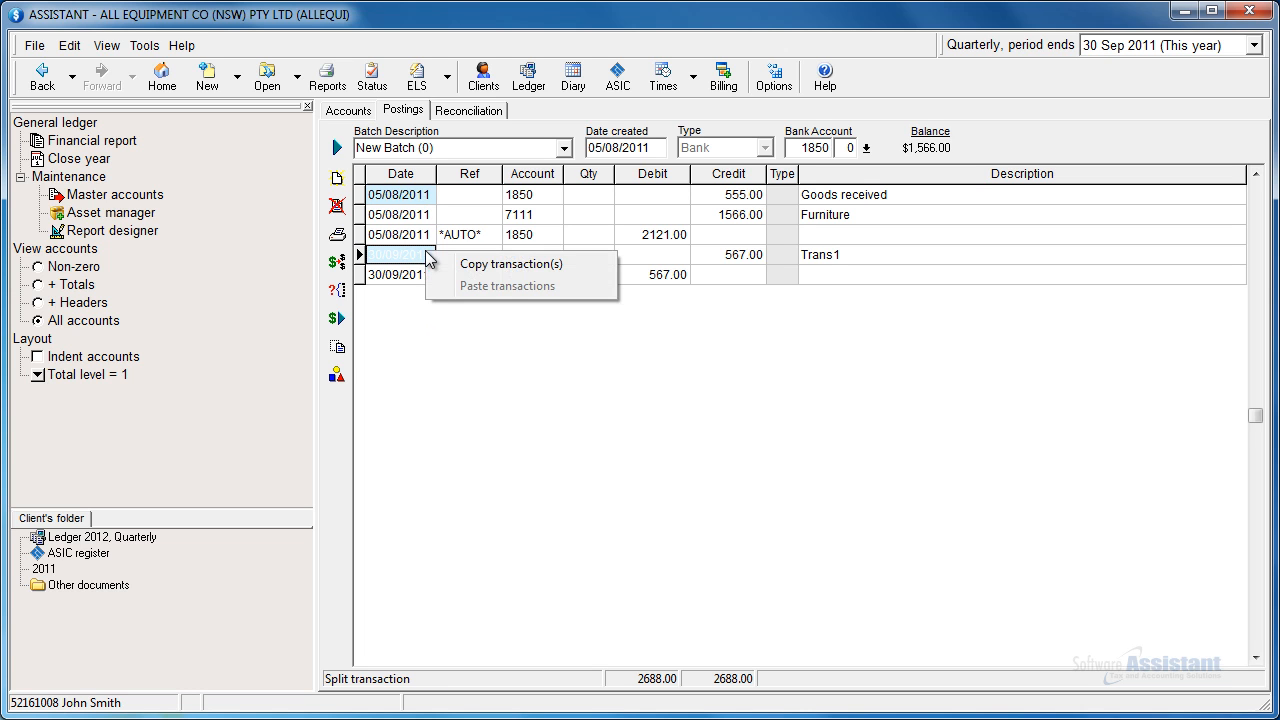
pyautogui.click(543, 264)
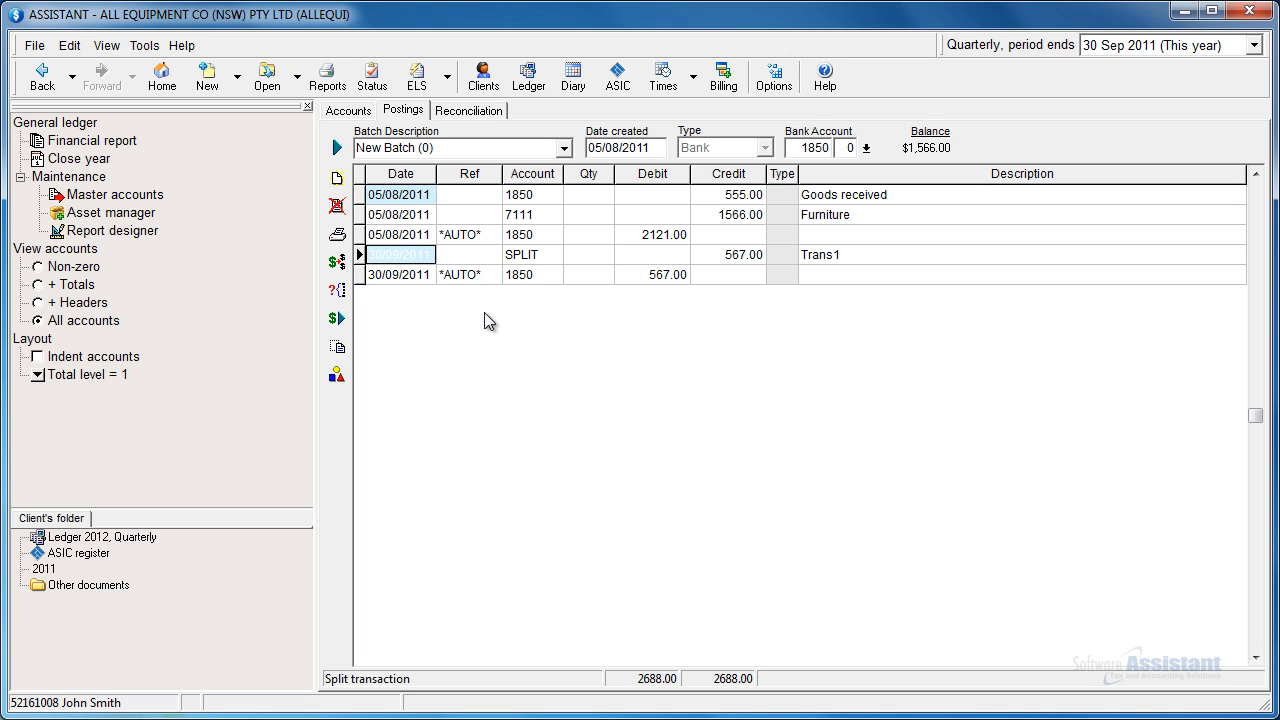
pyautogui.rightClick(441, 319)
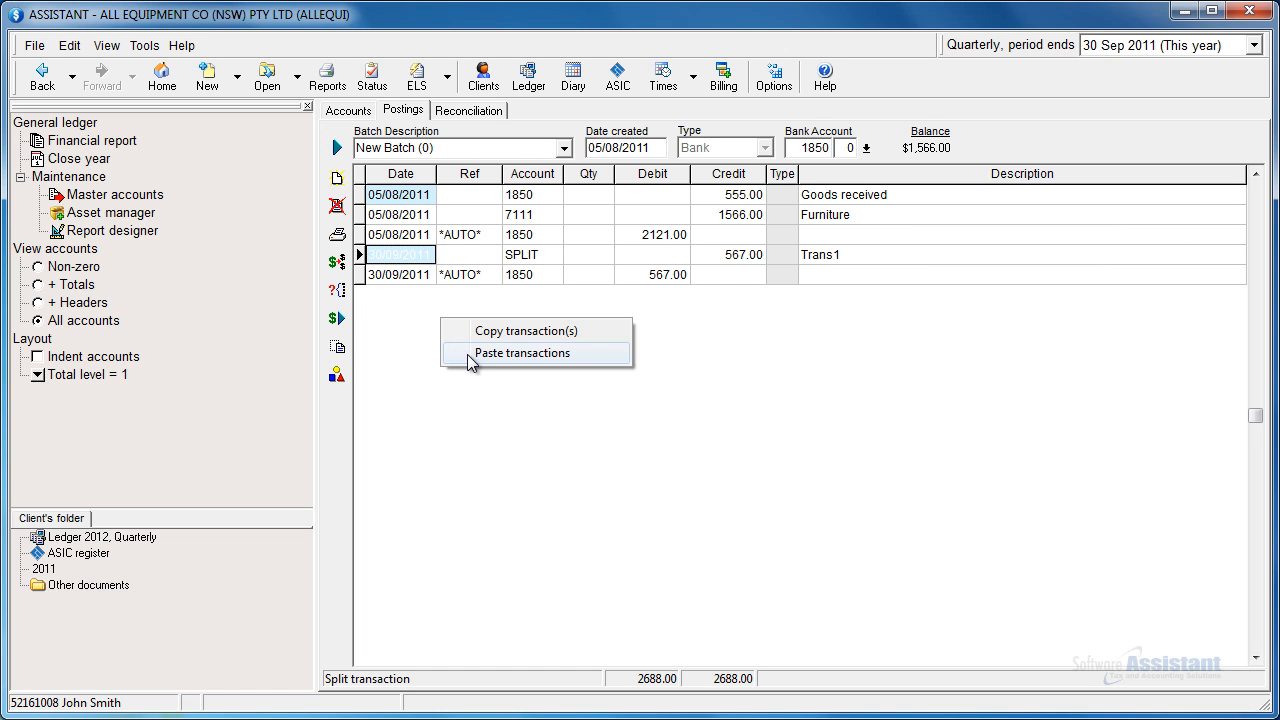
pyautogui.click(467, 354)
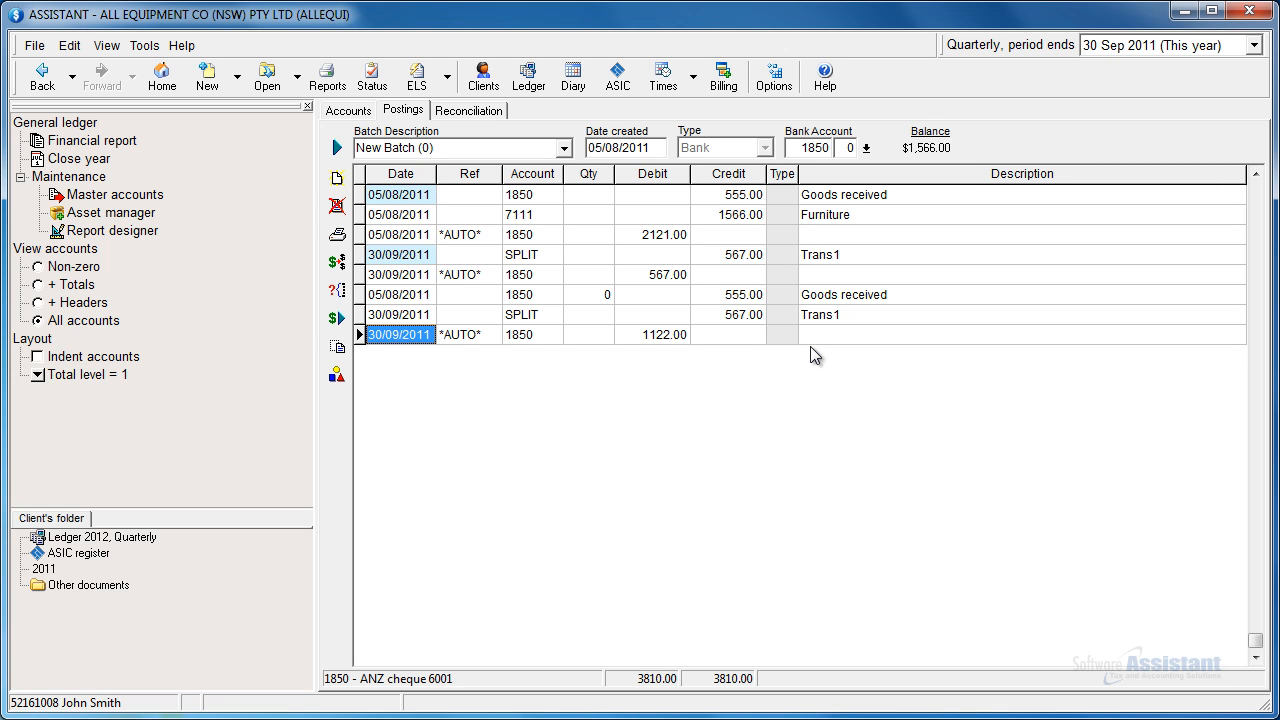
# Step: Create a new batch described as "New Batch (2)" and paste the copied transactions into it
pyautogui.click(338, 148)
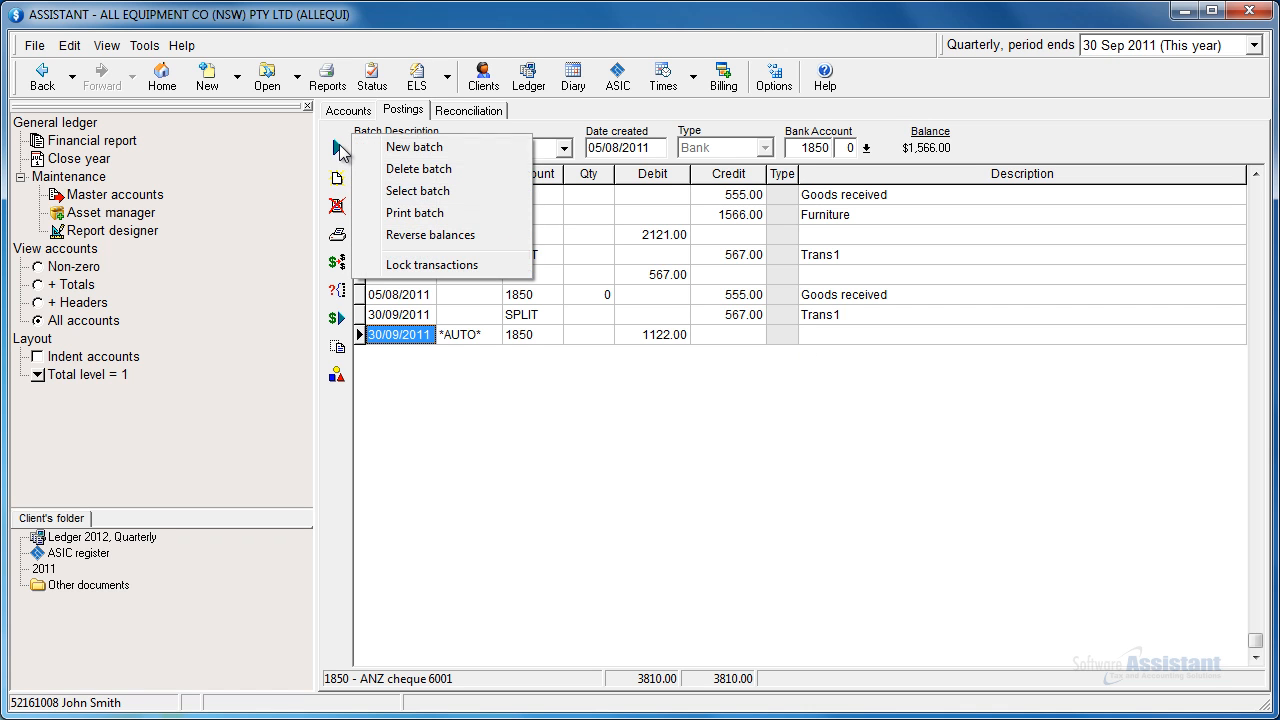
pyautogui.click(462, 151)
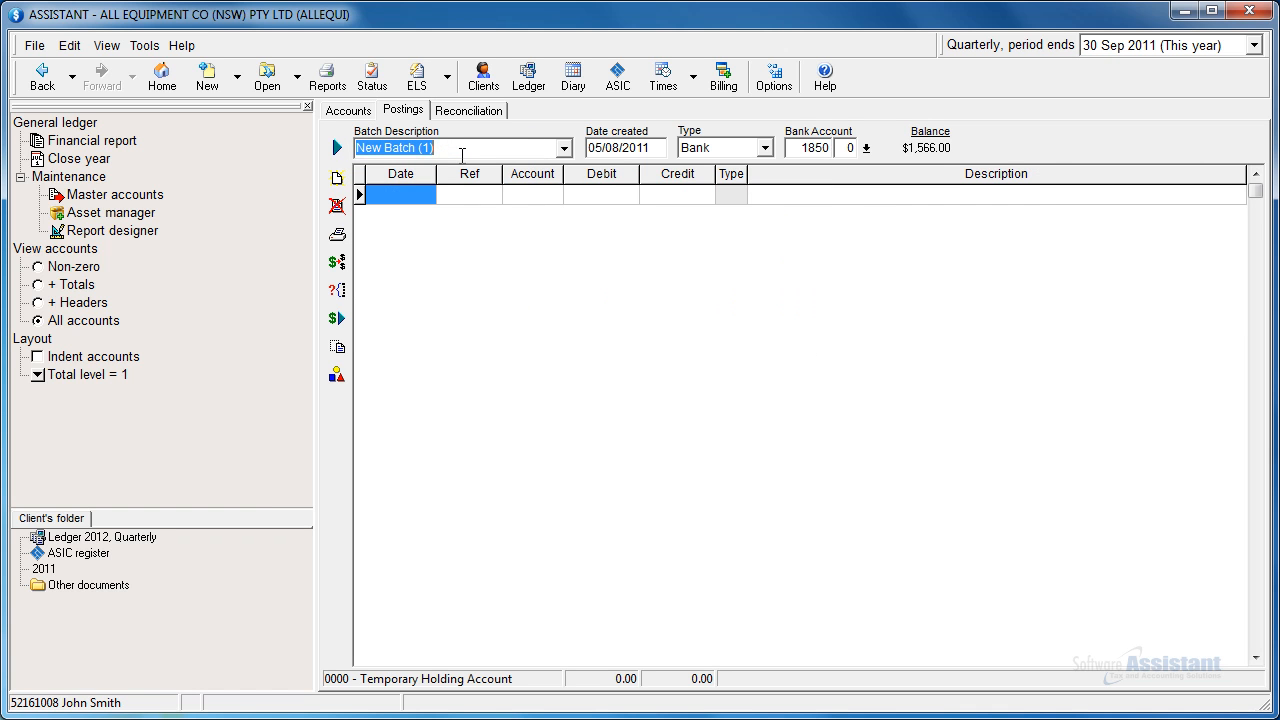
pyautogui.moveTo(431, 149); pyautogui.dragTo(424, 149)
pyautogui.write('2')
pyautogui.rightClick(424, 194)
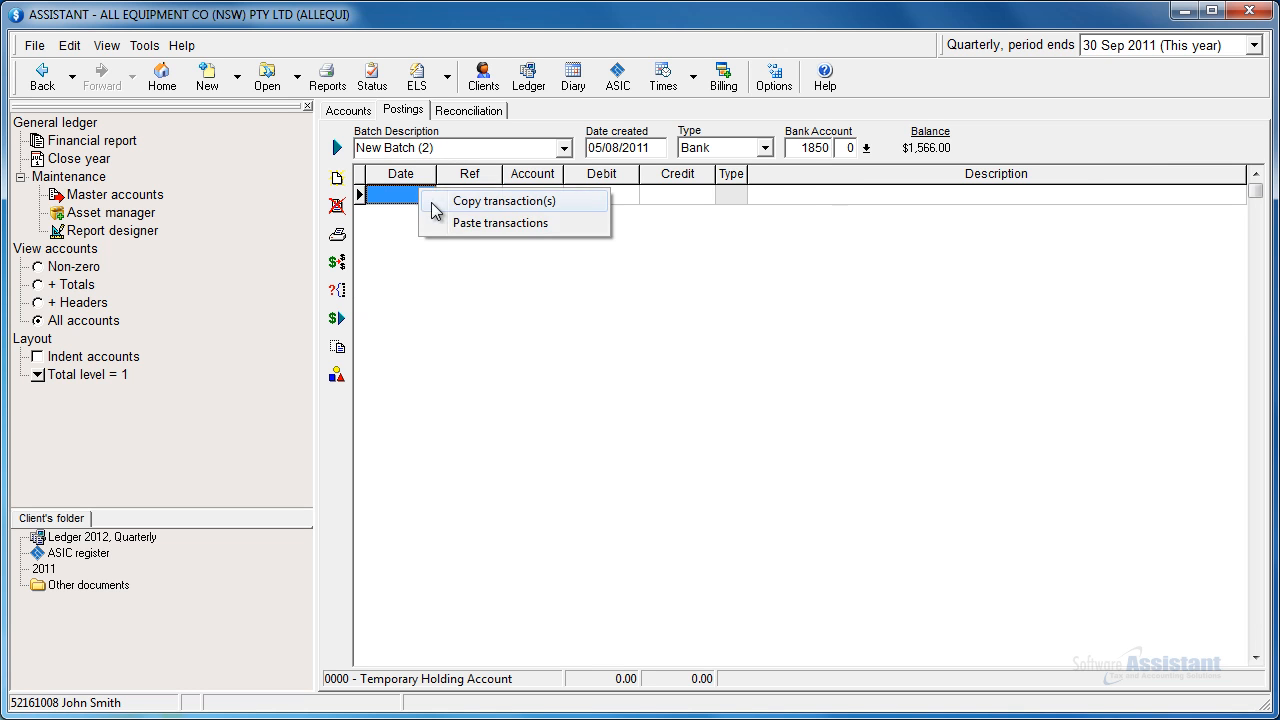
pyautogui.click(452, 228)
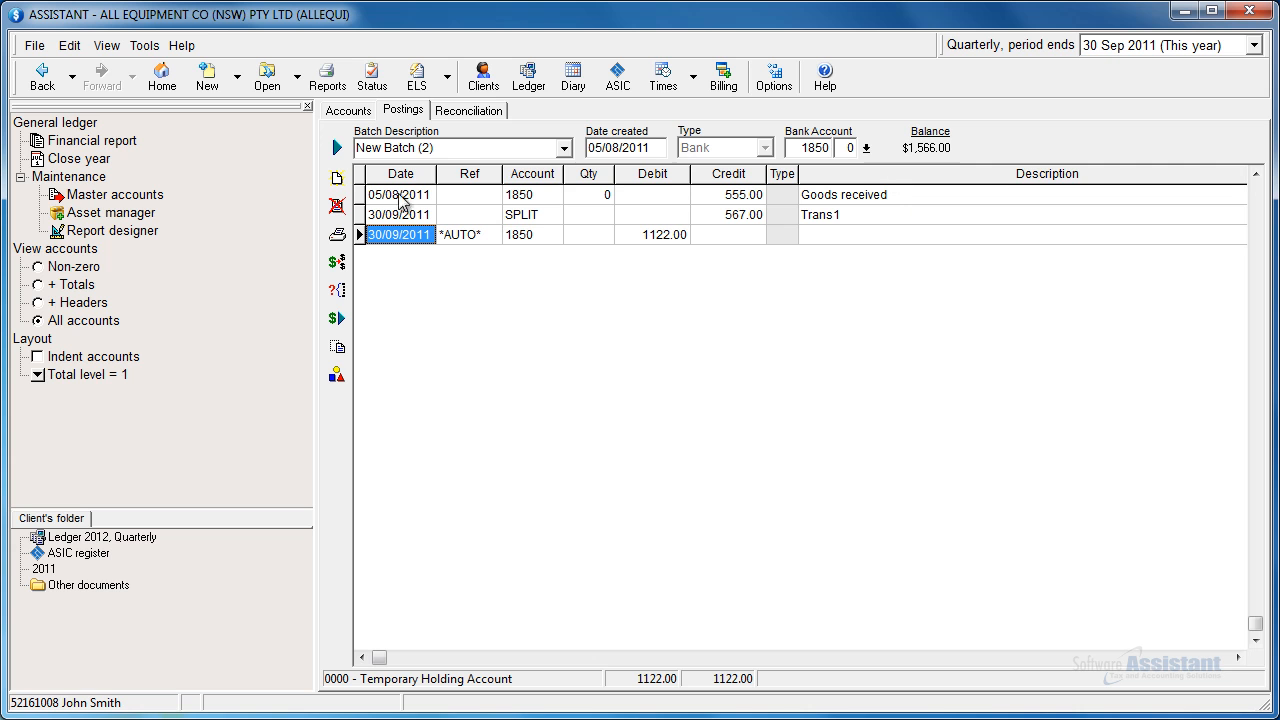
# Step: Switch to New Batch (0) and back to New Batch (2) to compare their transactions
pyautogui.click(564, 149)
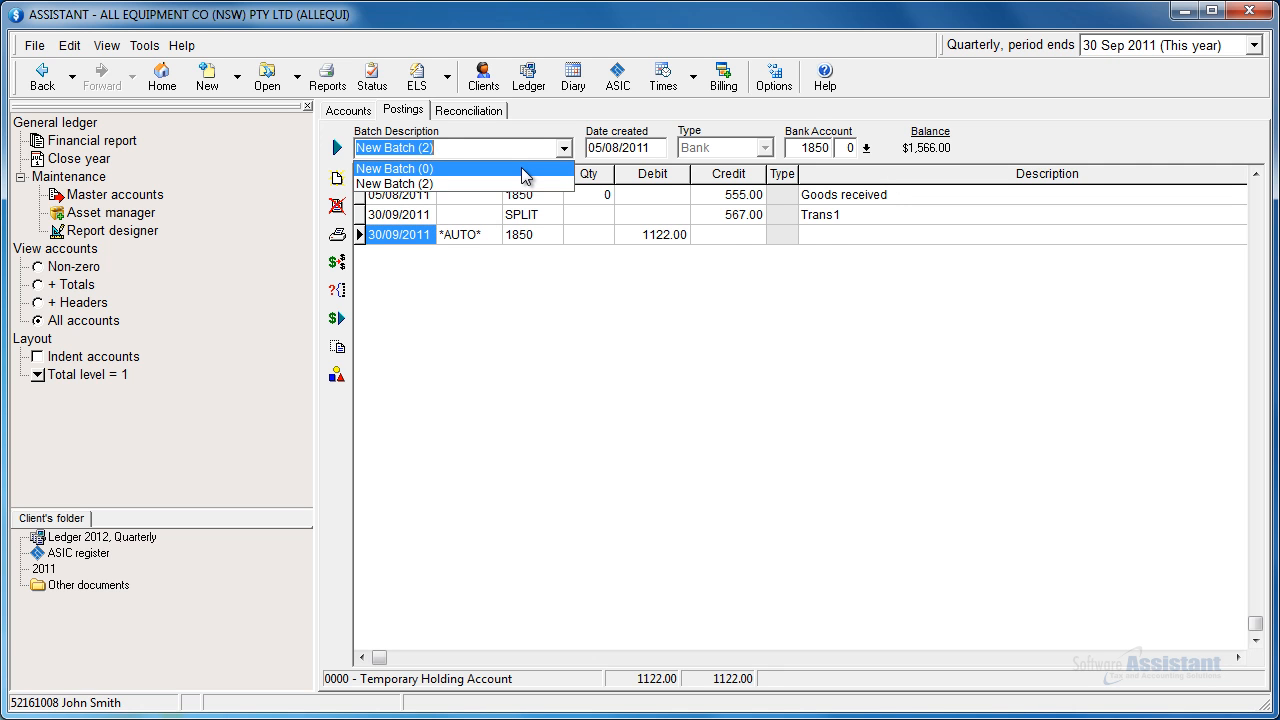
pyautogui.click(522, 169)
pyautogui.click(564, 148)
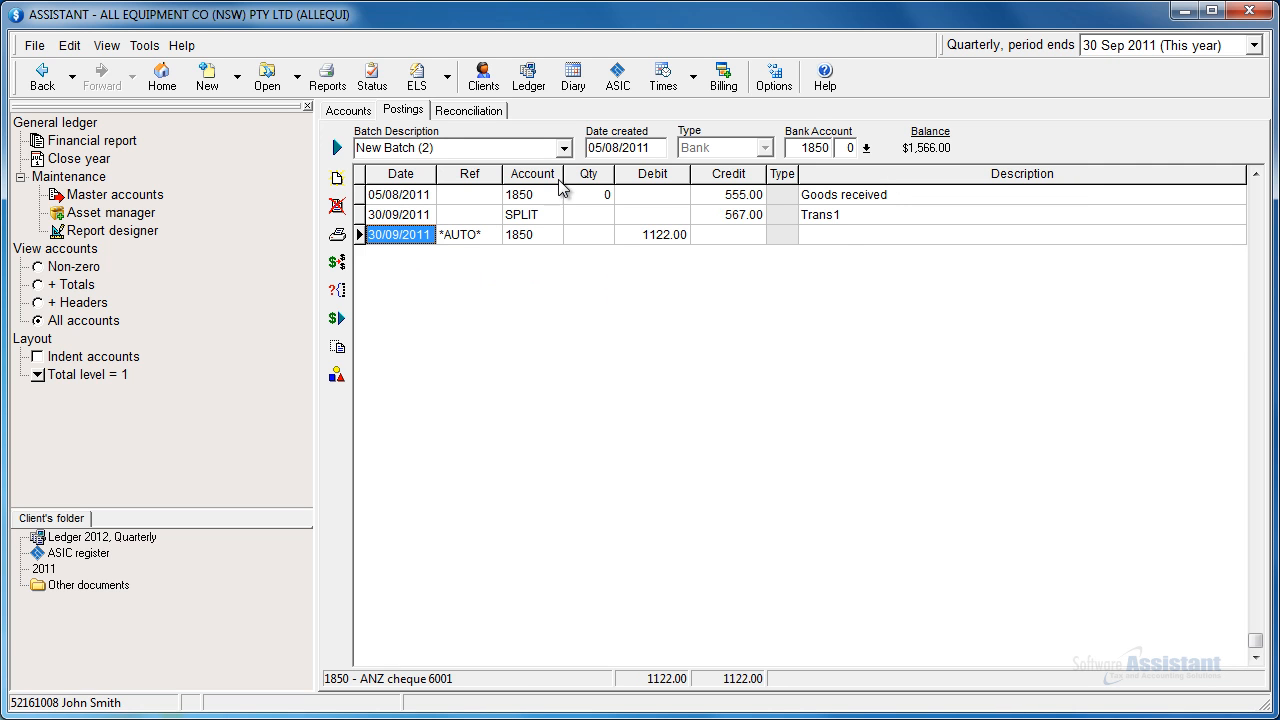